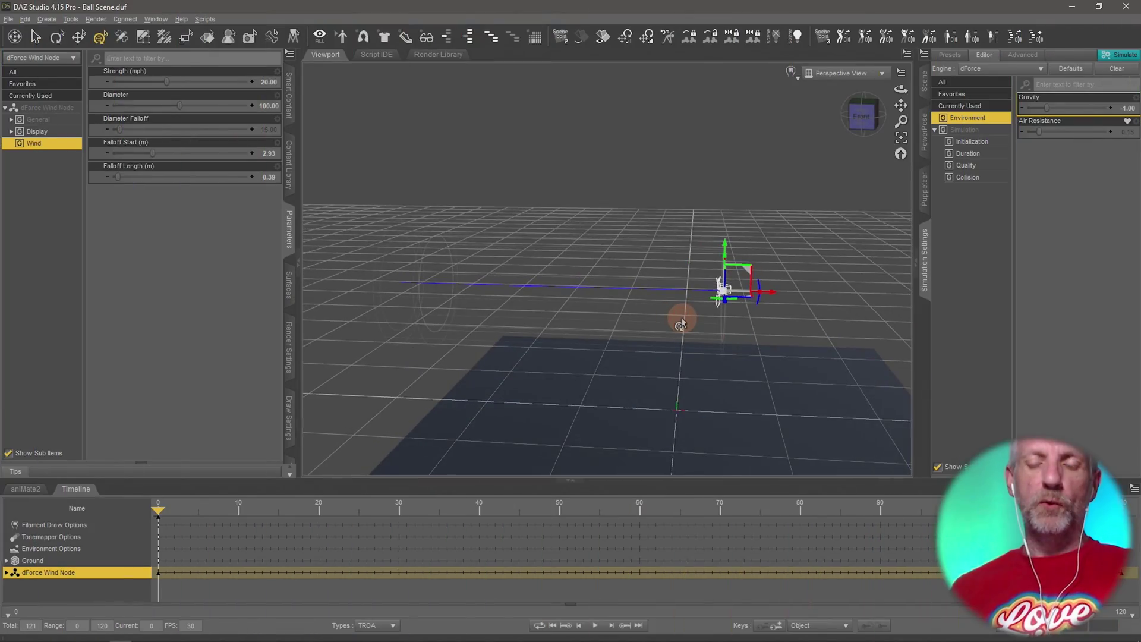
Create a 2 m plane primitive with 100 divisions facing Z Positive
left_click(46, 19)
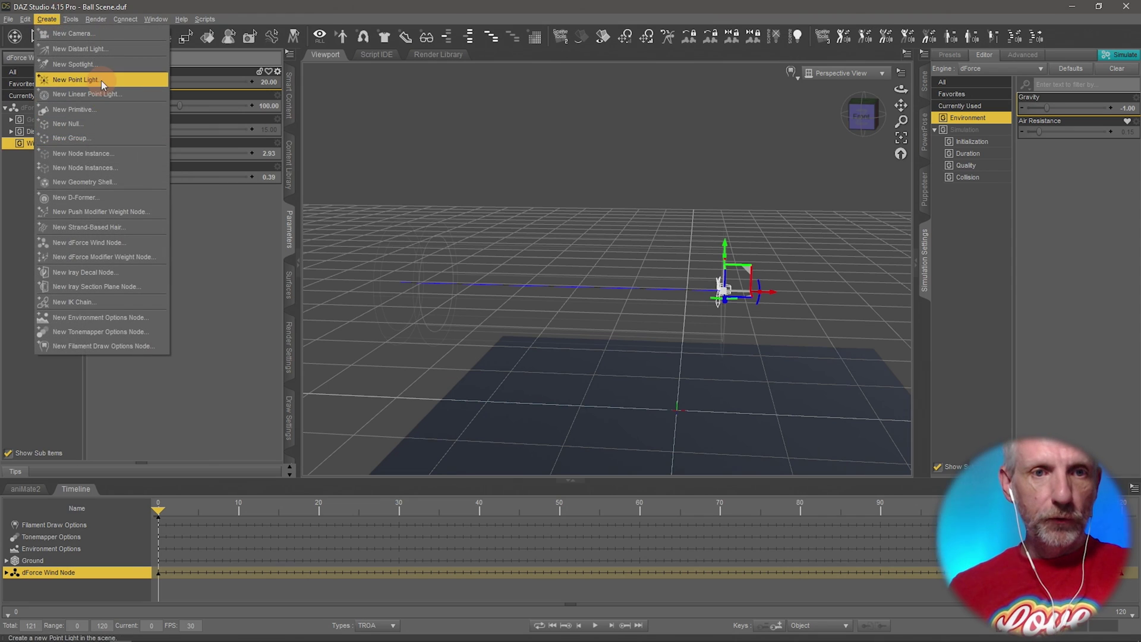
left_click(89, 110)
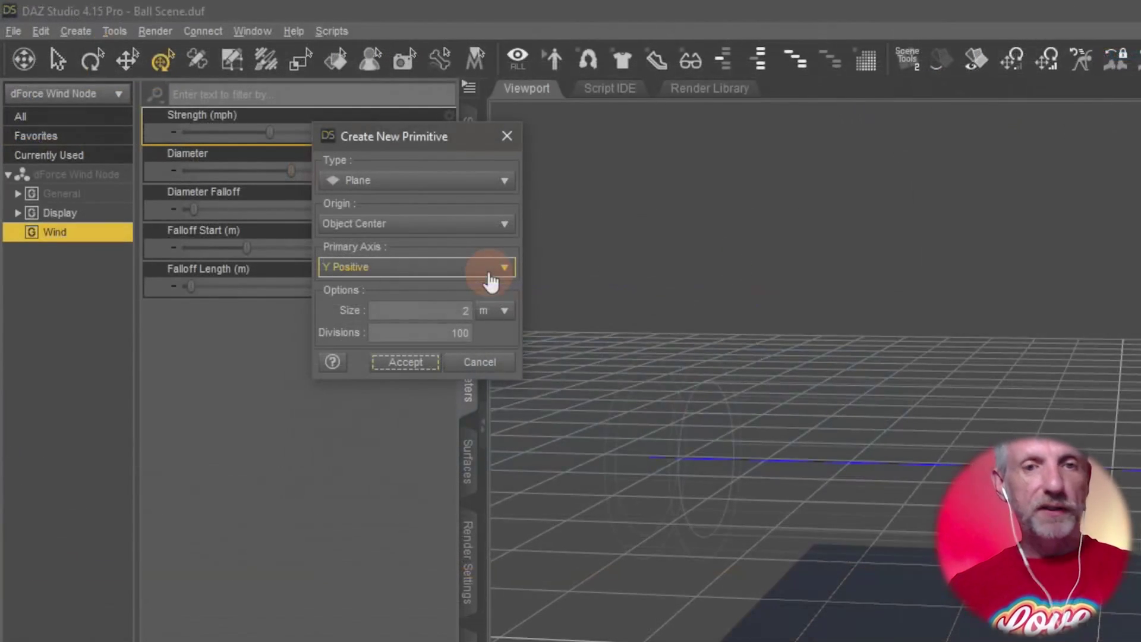
left_click(302, 167)
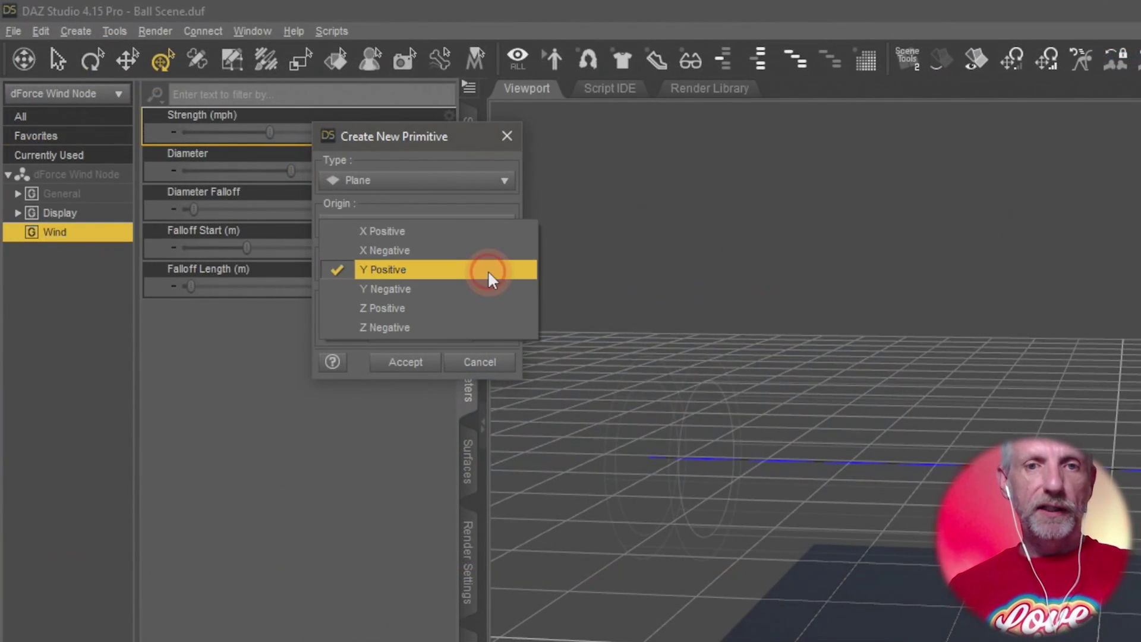
left_click(466, 308)
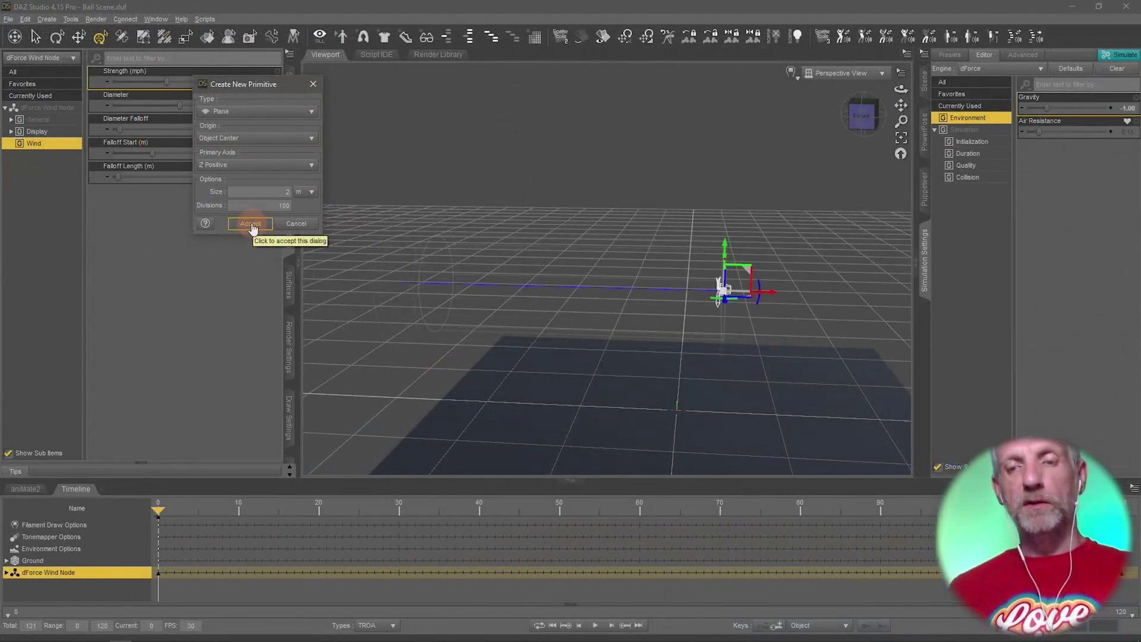
left_click(252, 224)
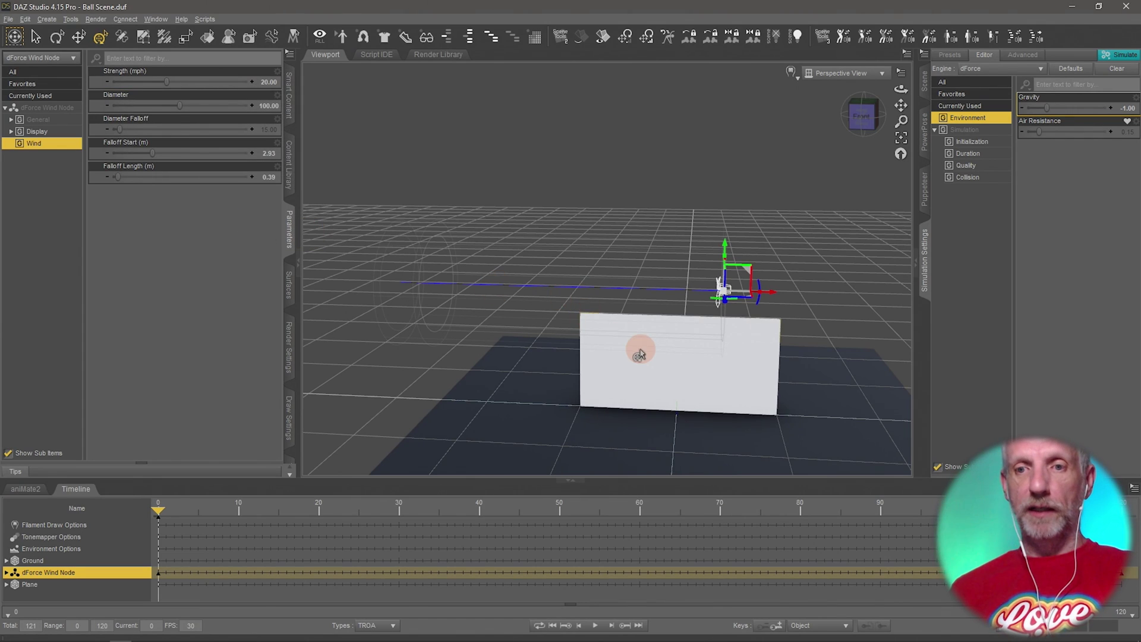
Raise the plane to Y Translate 130.38 and scale its height to 61%
left_click_drag(638, 344, 633, 297)
scroll(632, 296, "up", 5)
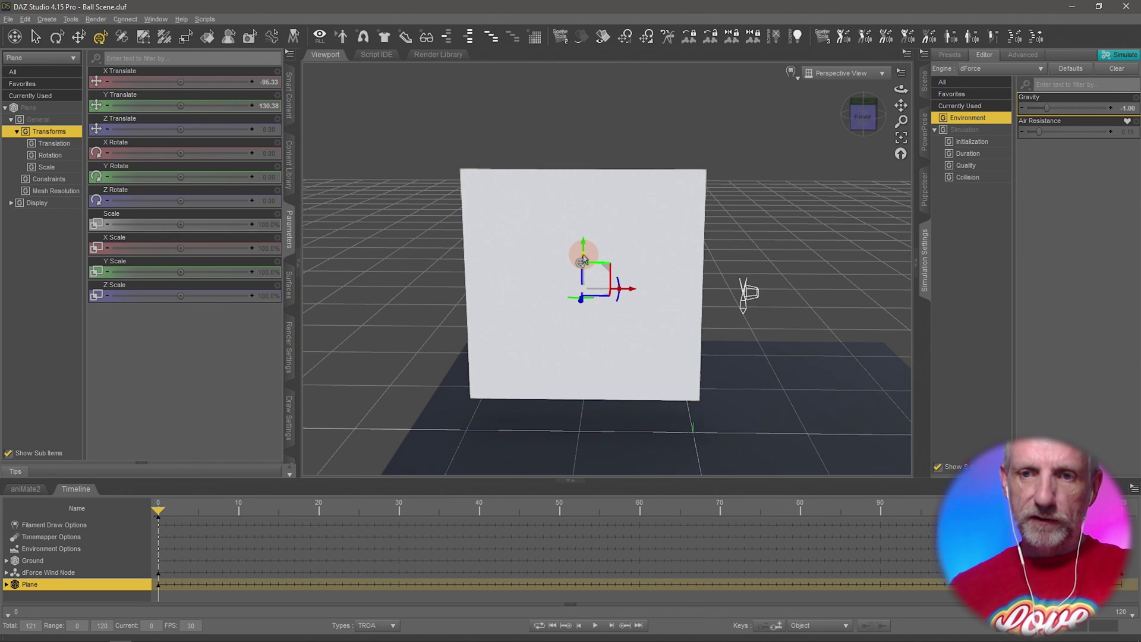
left_click_drag(583, 259, 679, 252)
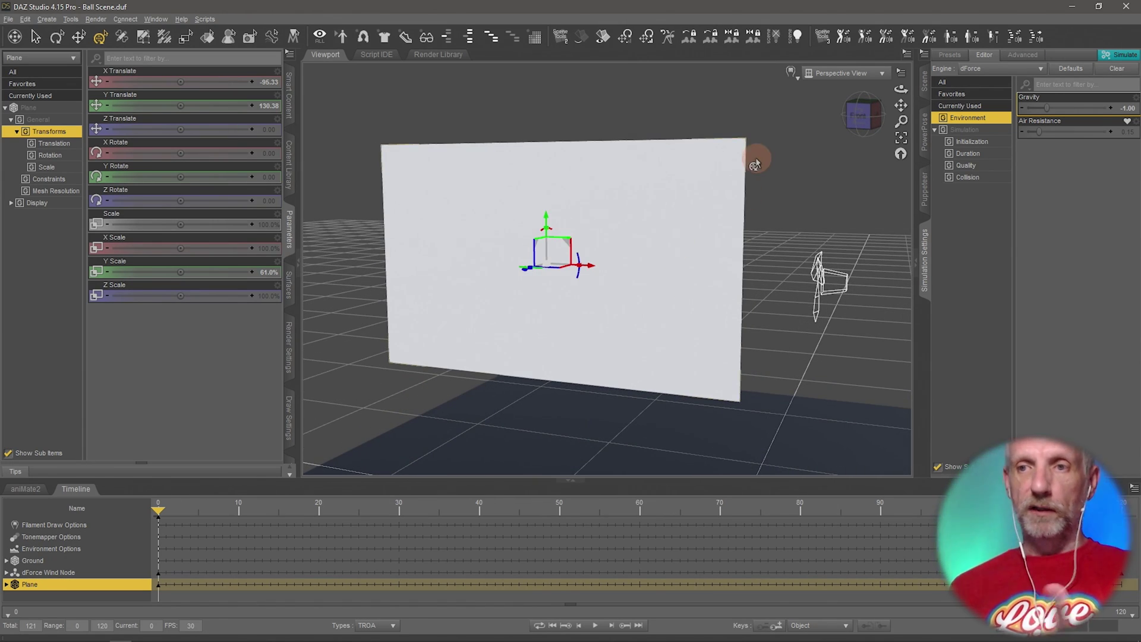
Set the Default surface's Base Color to dark magenta (0.22, 0.00, 0.048)
left_click(285, 292)
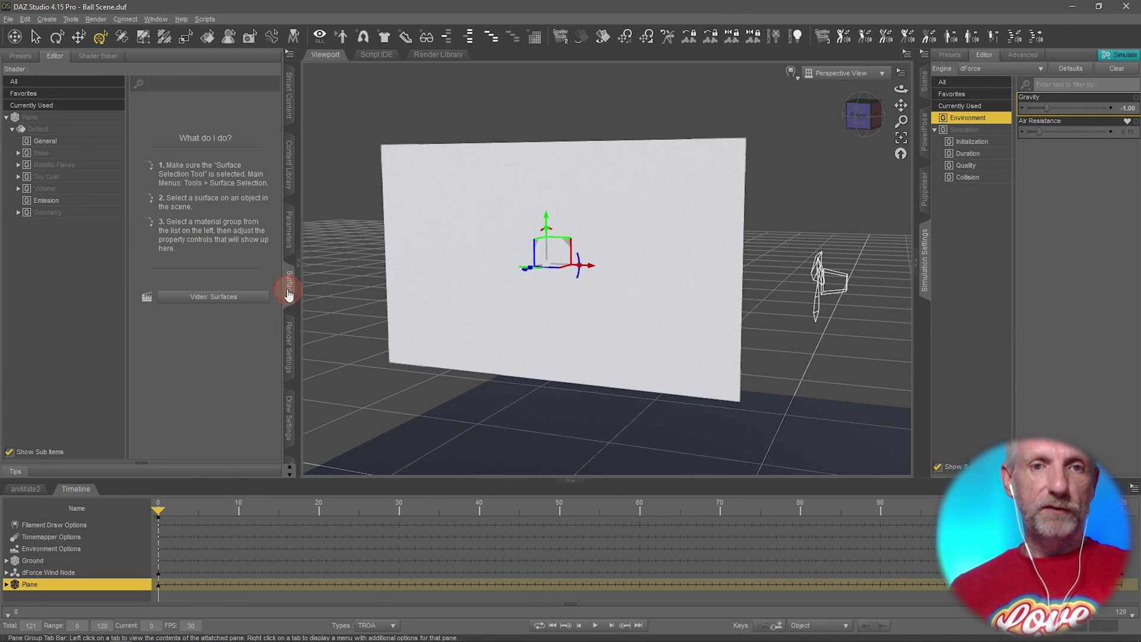
left_click(38, 129)
left_click(41, 153)
left_click(203, 155)
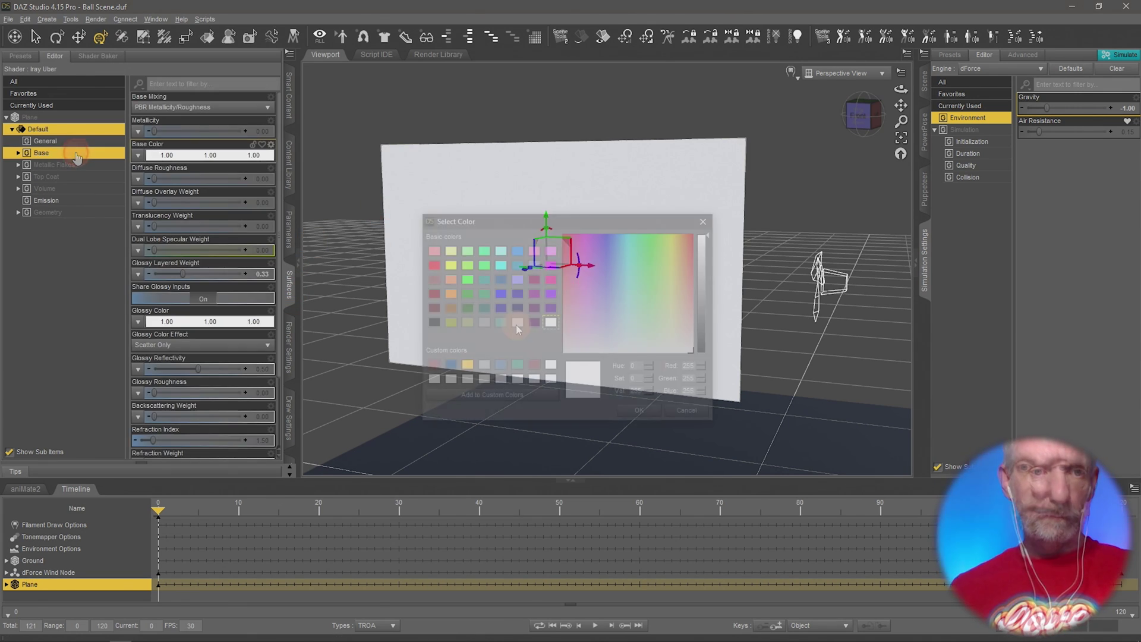
left_click(533, 279)
left_click(635, 378)
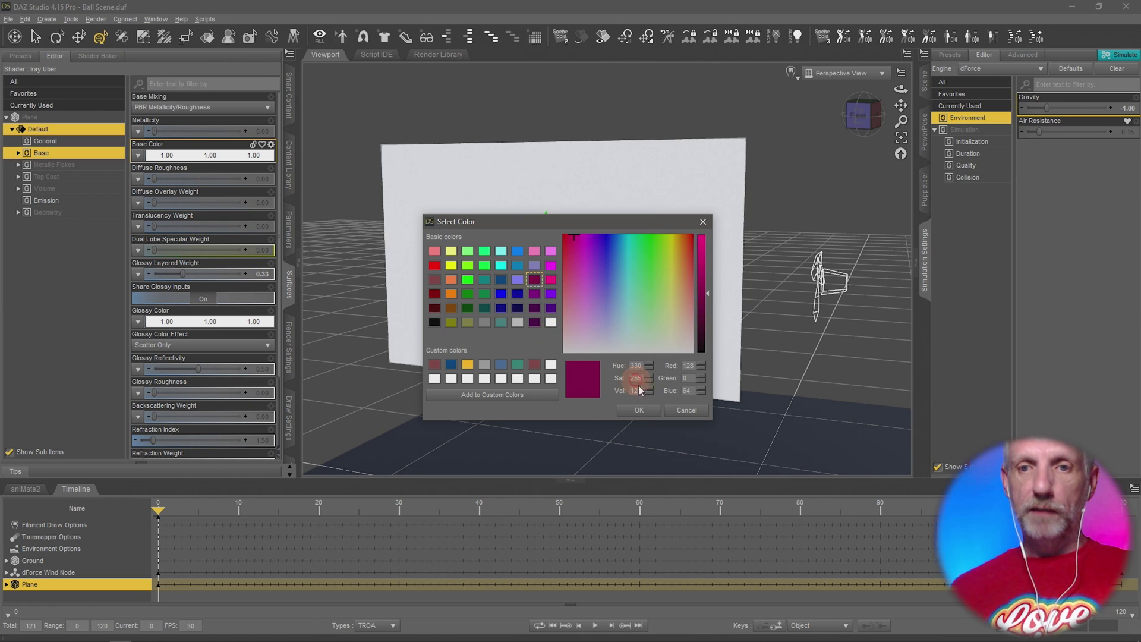
left_click(639, 410)
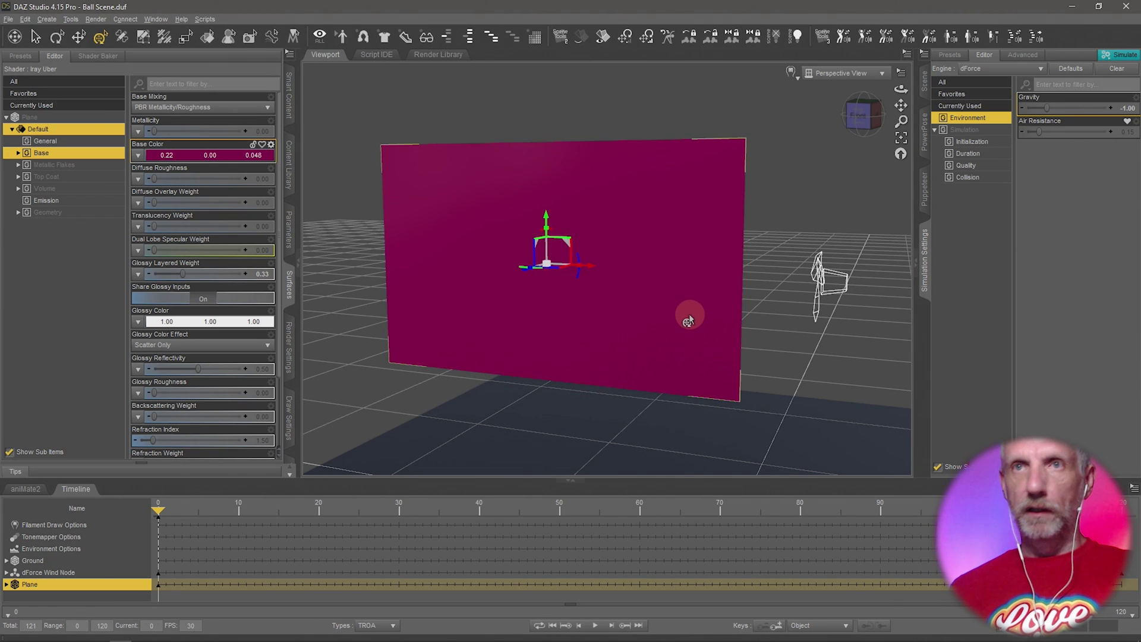
scroll(688, 320, "up", 3)
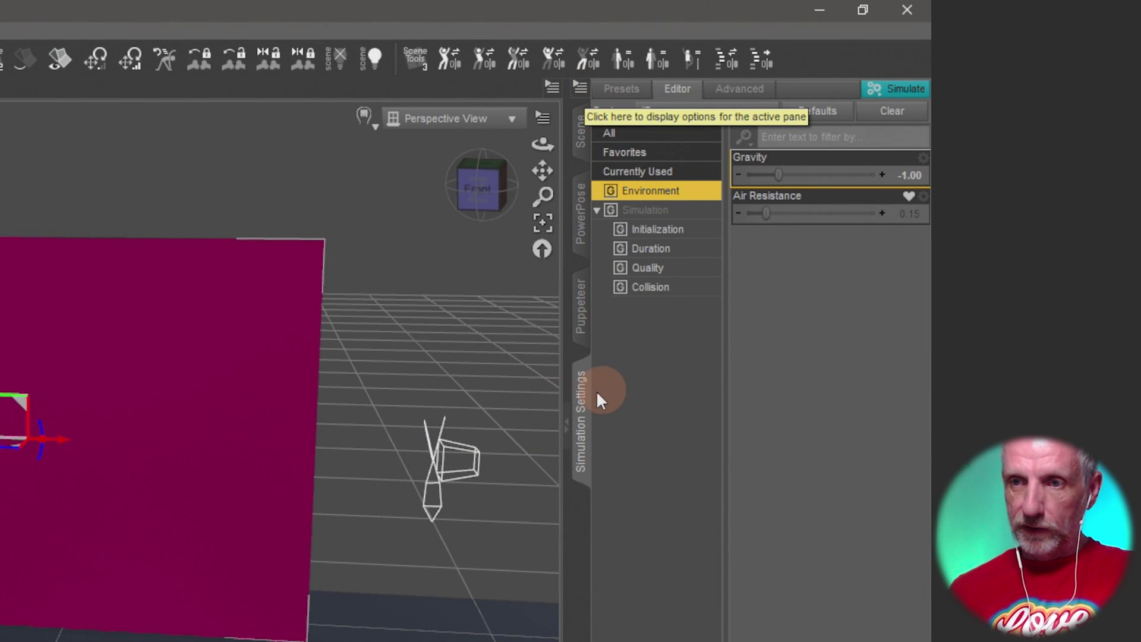
Add a dForce Dynamic Surface modifier to the plane and run Simulate
left_click(580, 88)
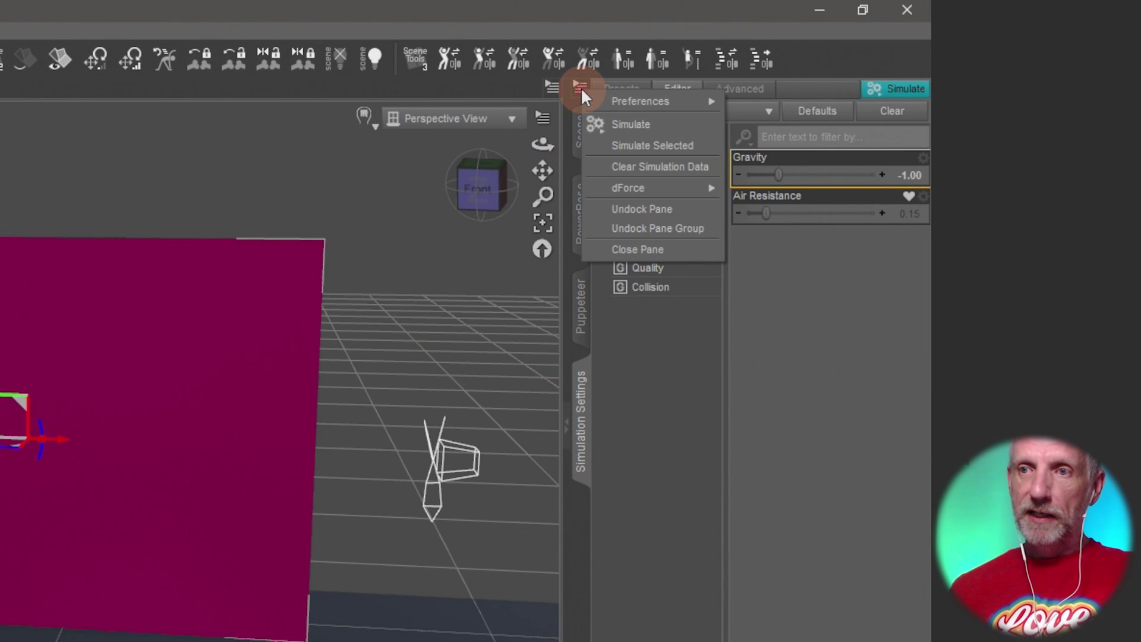
mouse_move(654, 188)
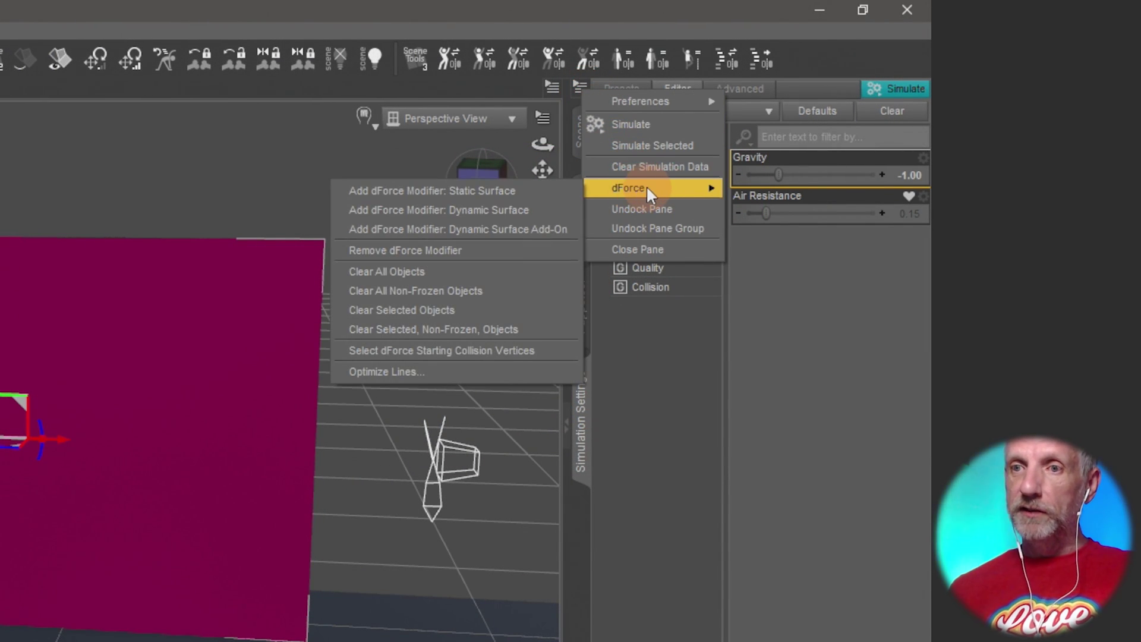
left_click(549, 212)
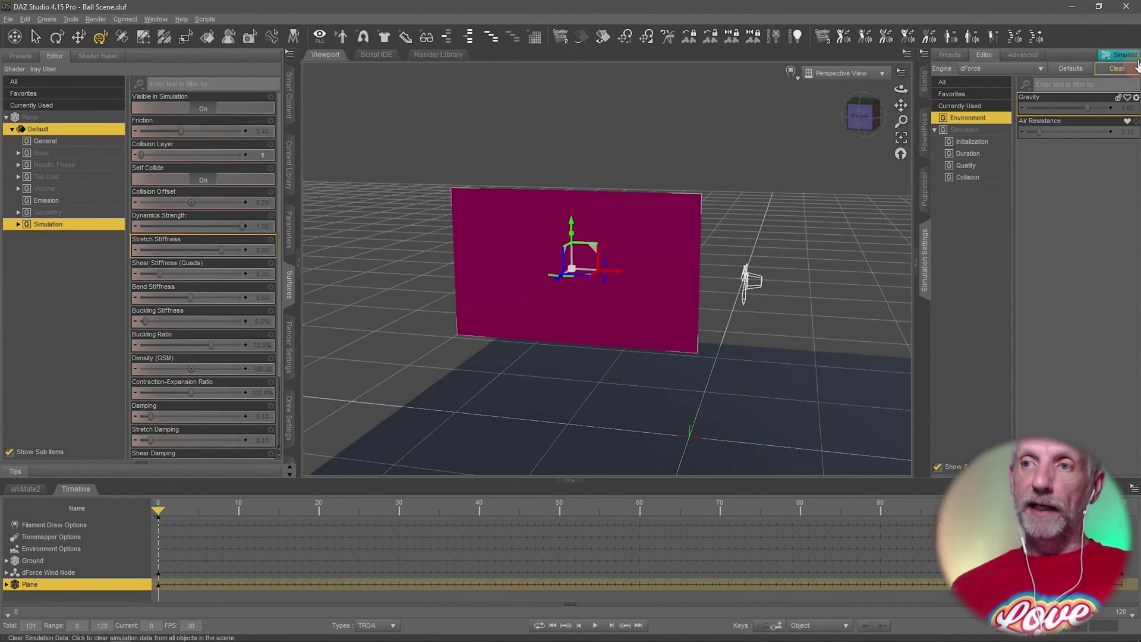
left_click(1128, 55)
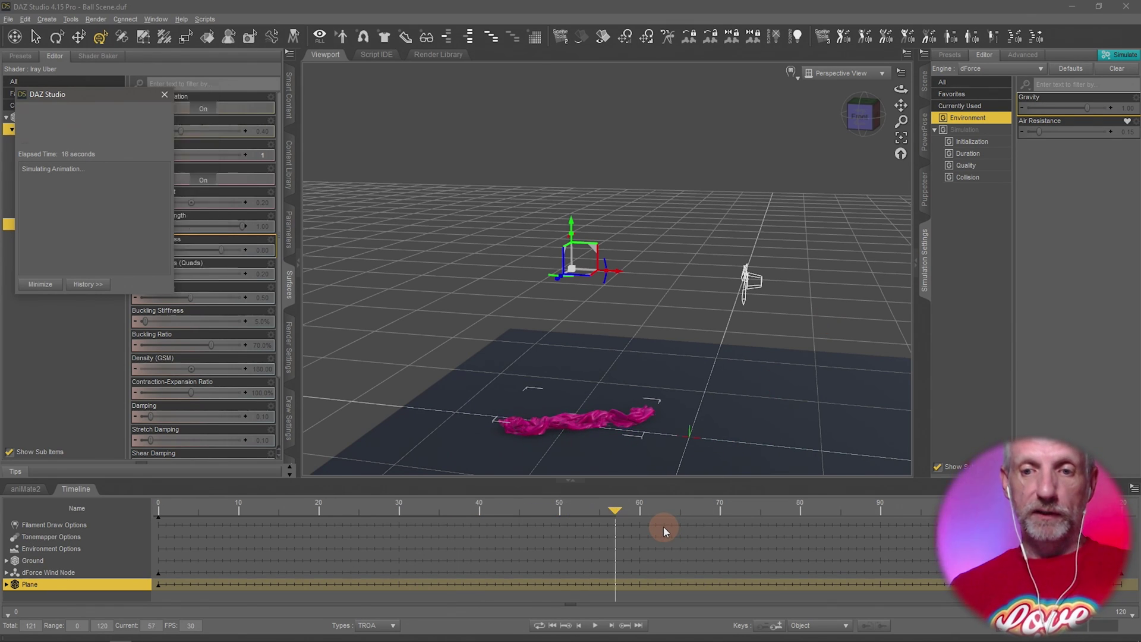
Cancel the running simulation and rewind the timeline to frame 0
key("Escape")
left_click(552, 625)
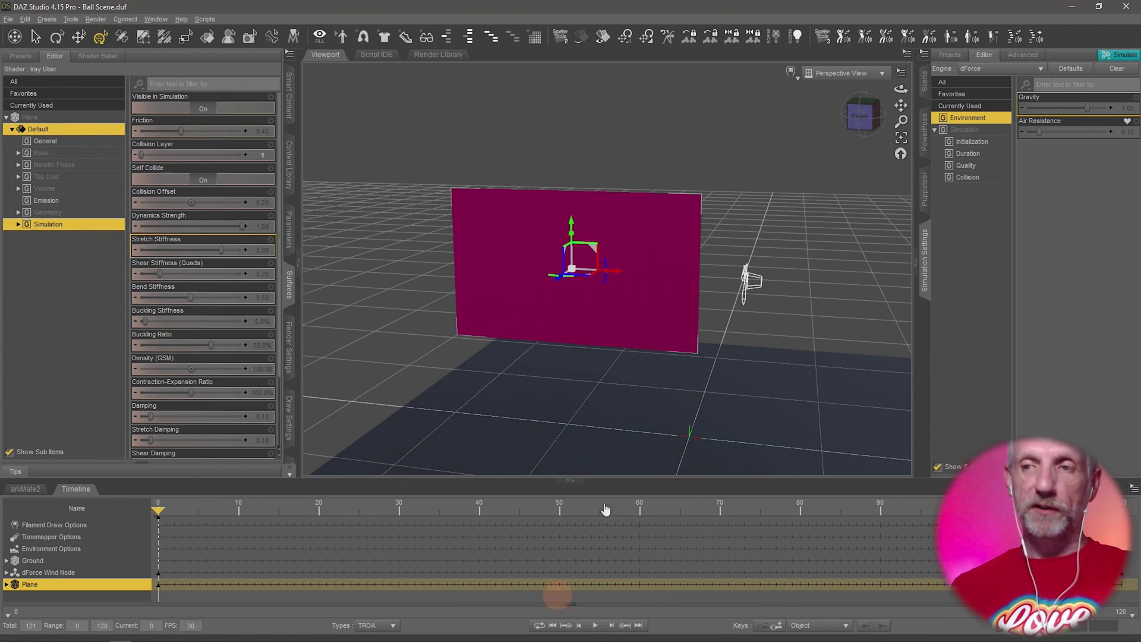
Set simulation Gravity to 0 and run the simulation again
double_click(1083, 108)
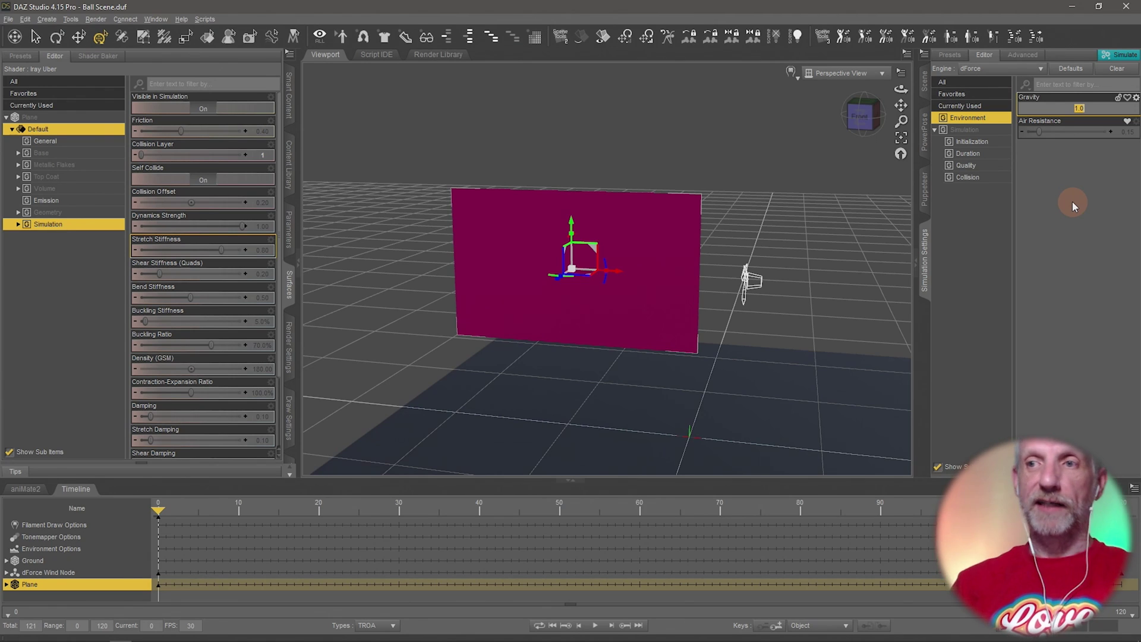
type("0")
key("Return")
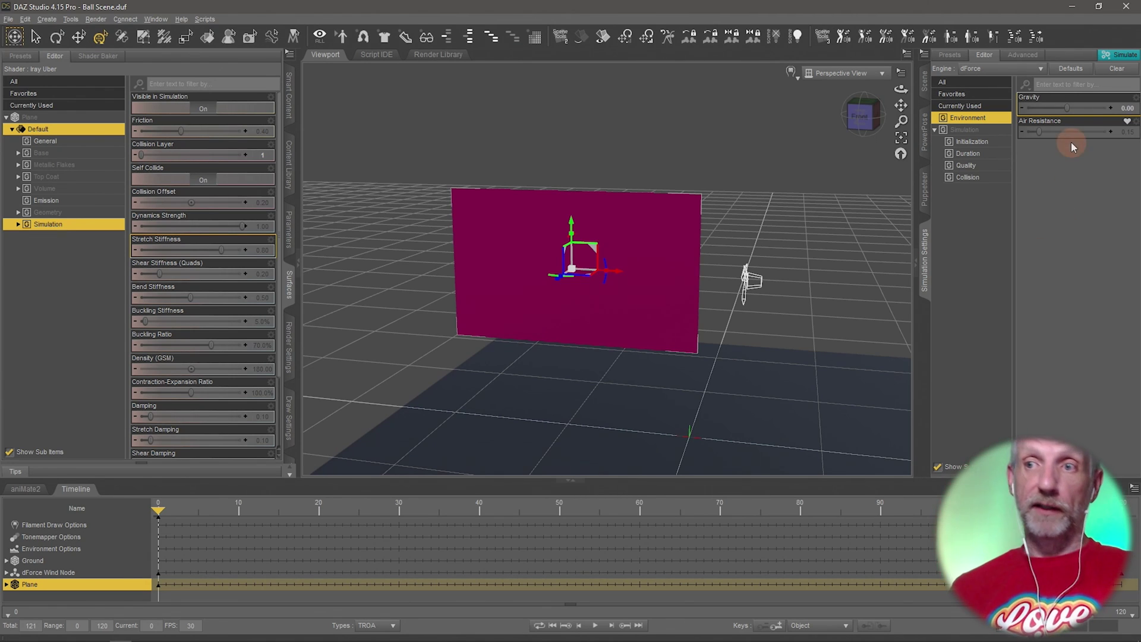
left_click(1121, 54)
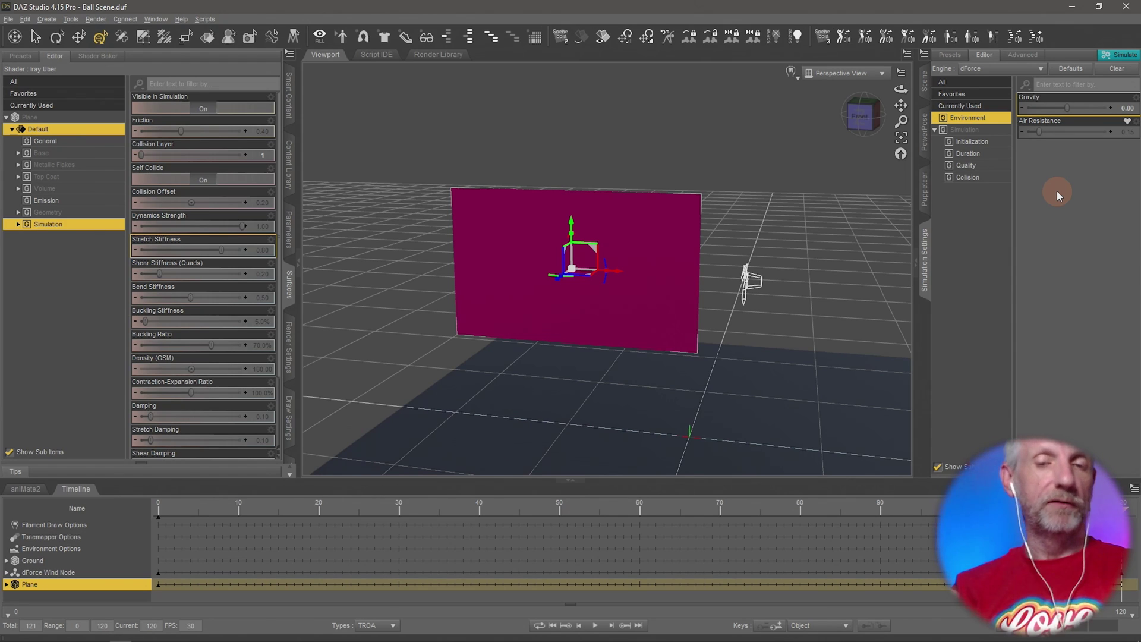
Restore Gravity to 1.00 and rewind to the first frame
left_click(1129, 108)
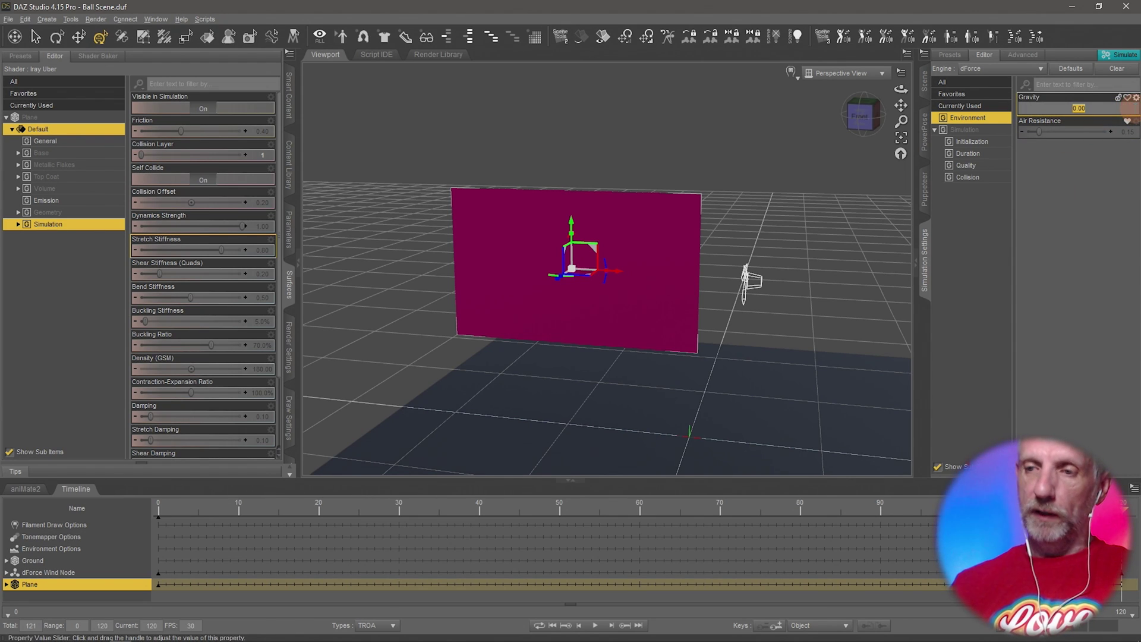
type("1")
key("Return")
left_click(552, 625)
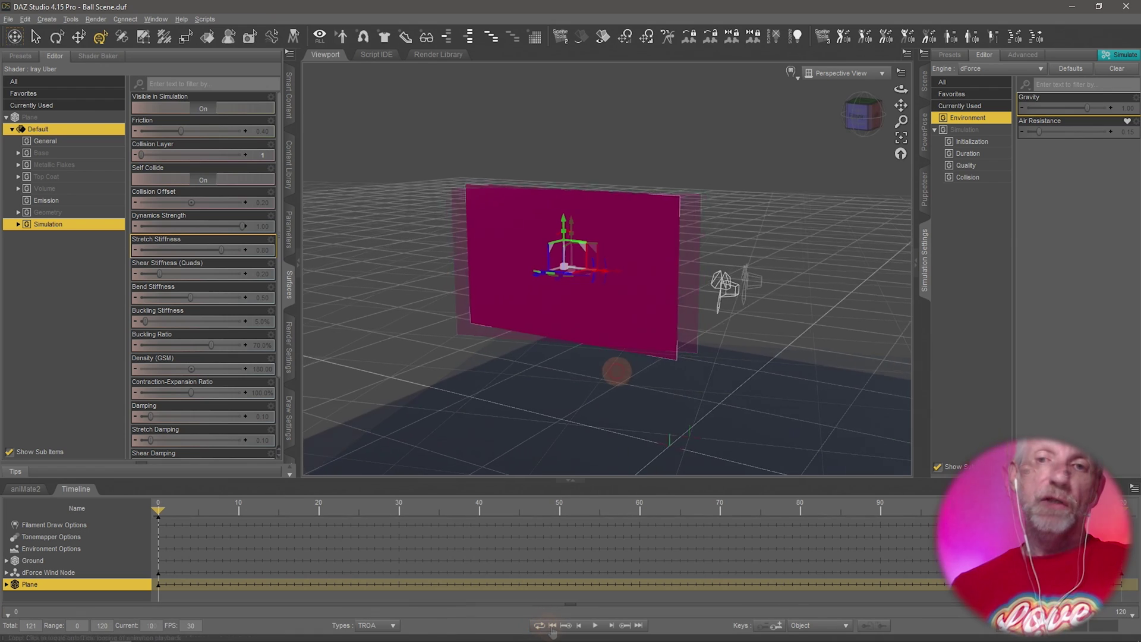
Orbit to a near-front view of the plane and collapse the timeline
left_click_drag(583, 381, 618, 378, "alt")
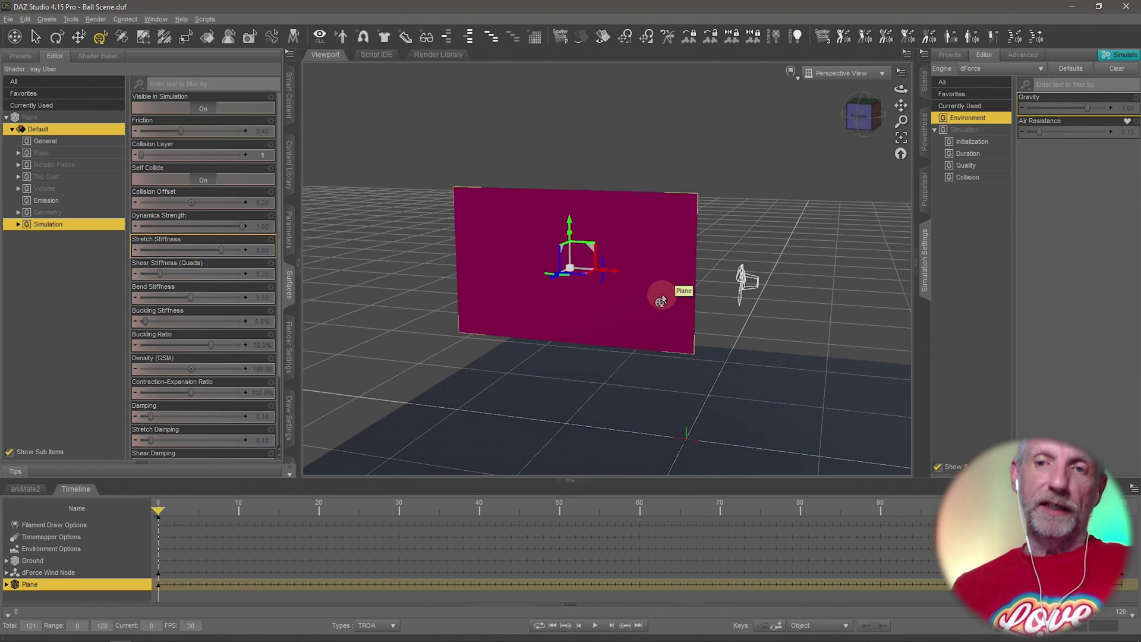
scroll(644, 285, "up", 5)
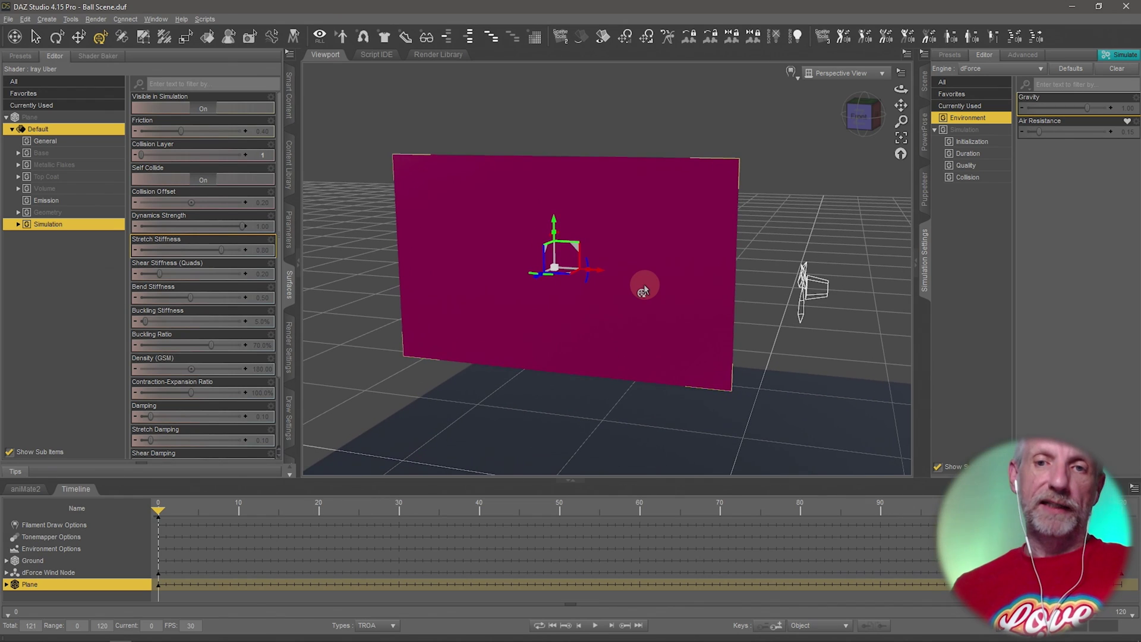
left_click_drag(644, 290, 643, 285, "alt")
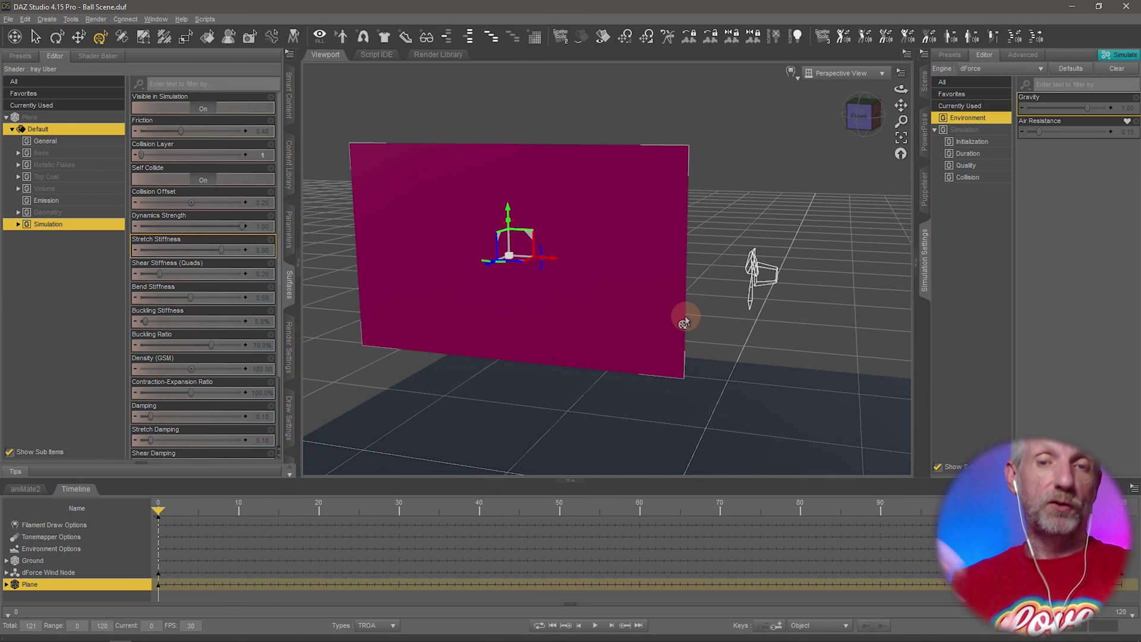
left_click_drag(684, 321, 678, 313, "alt")
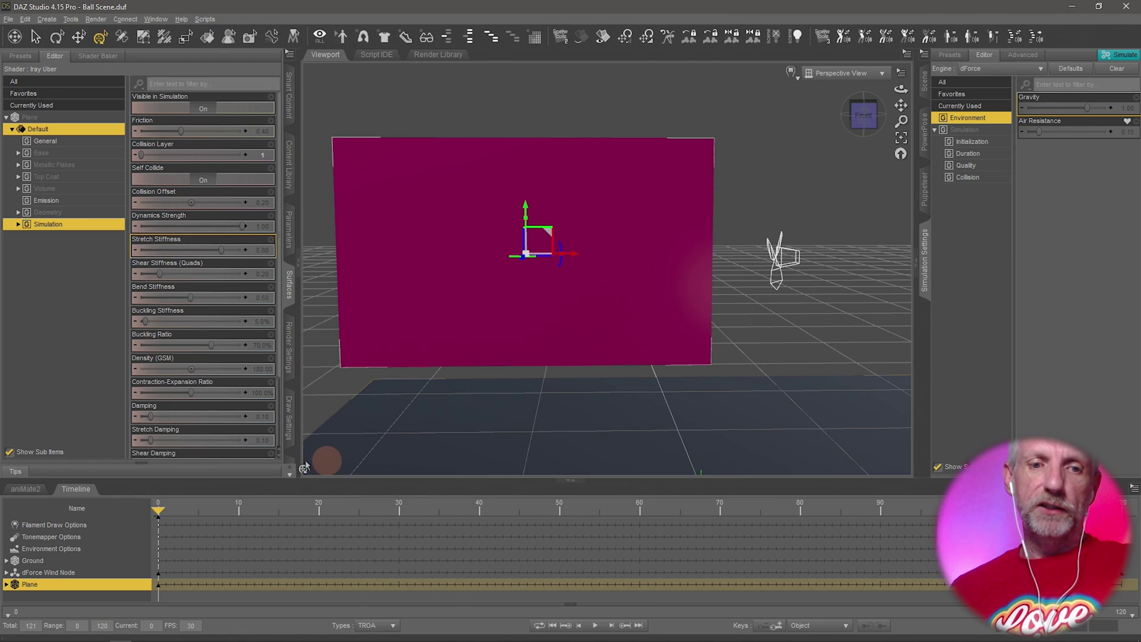
left_click(76, 489)
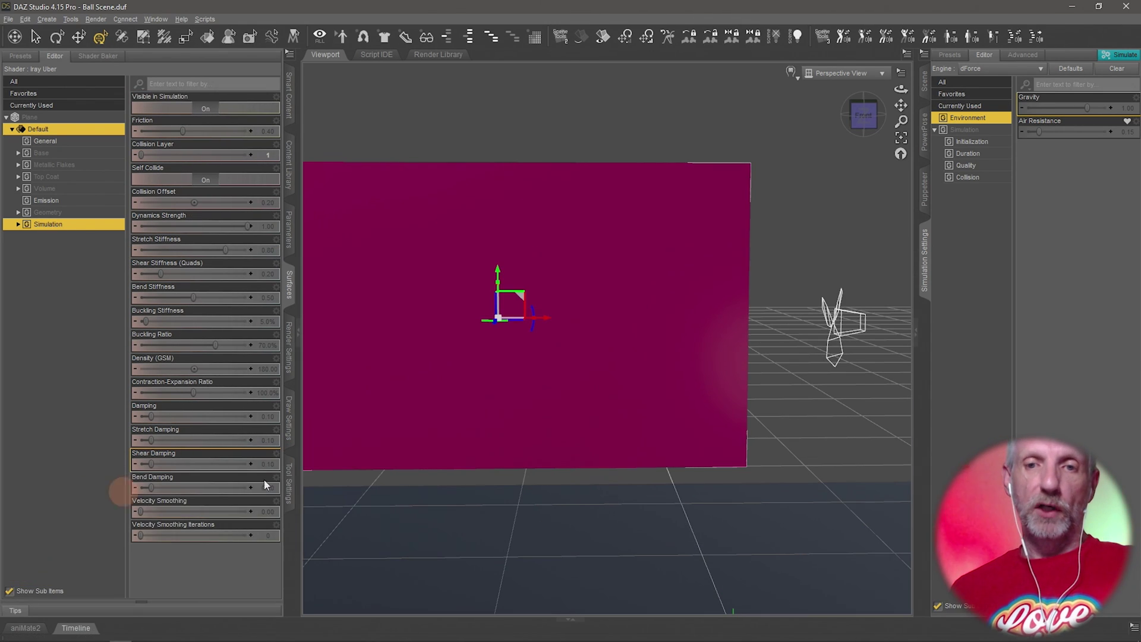
left_click_drag(569, 453, 625, 359)
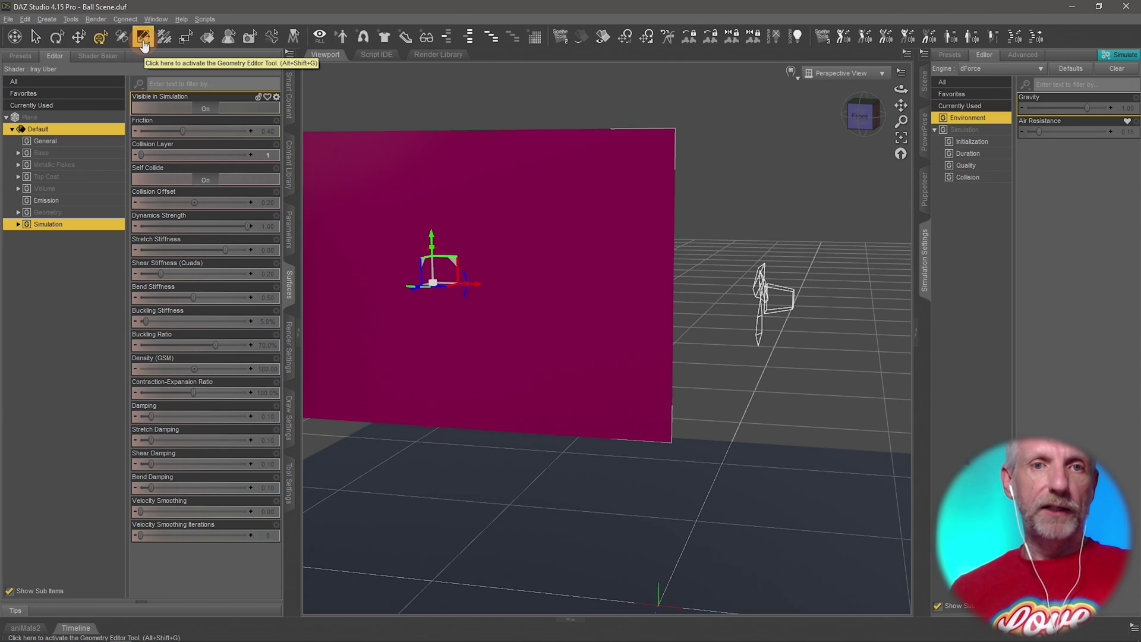
Activate the Geometry Editor and set DrawStyle to Wire Texture Shaded
left_click(71, 20)
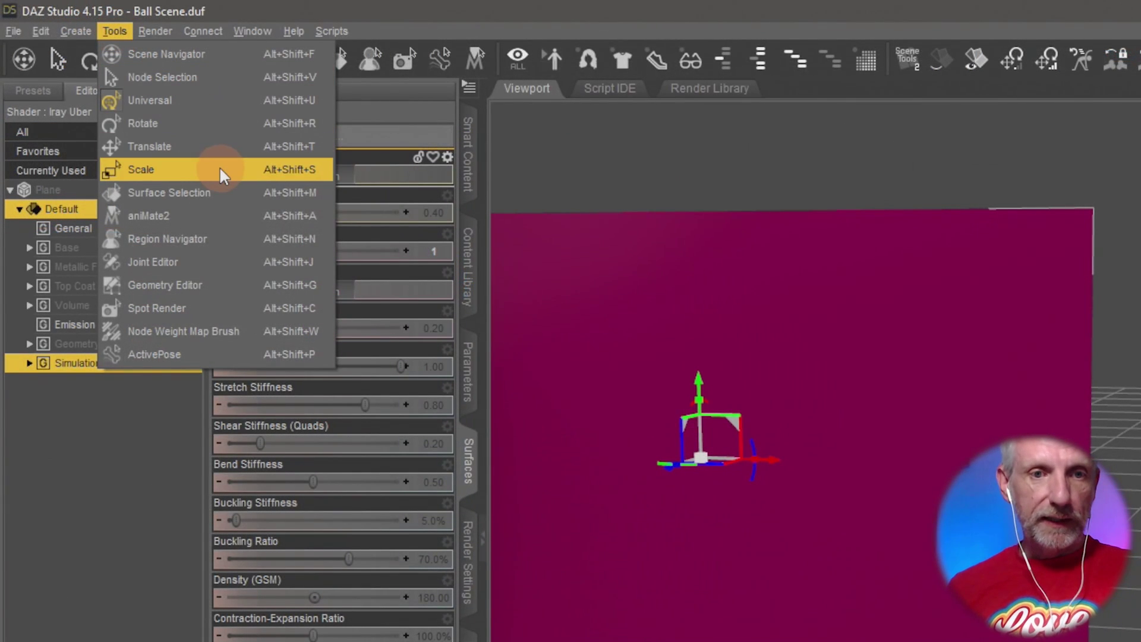
left_click(219, 286)
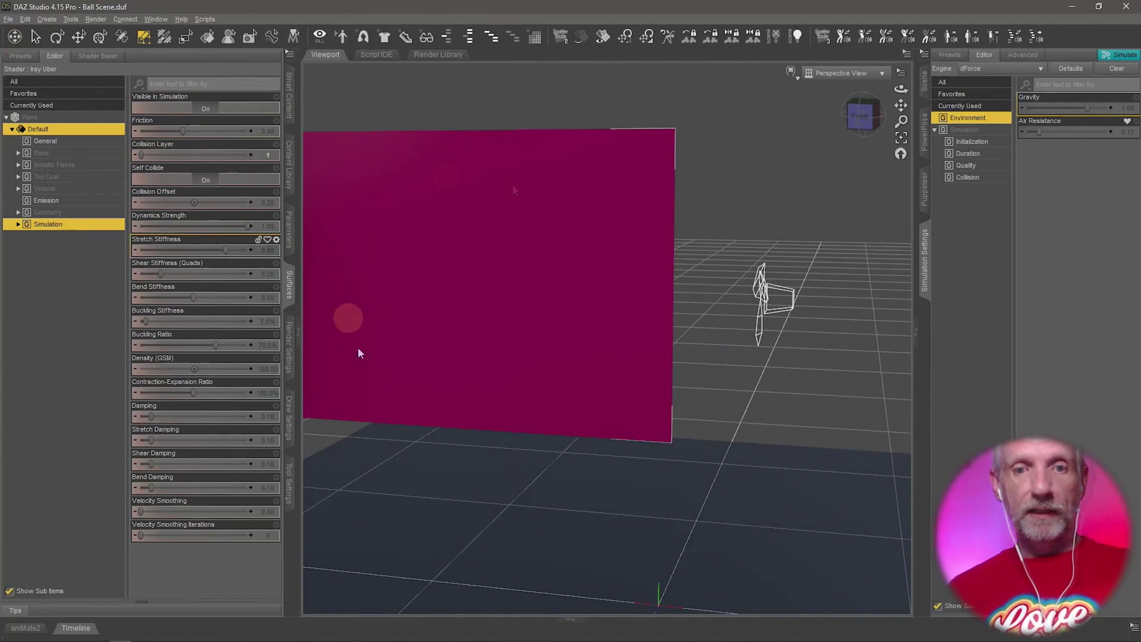
left_click_drag(508, 352, 557, 339)
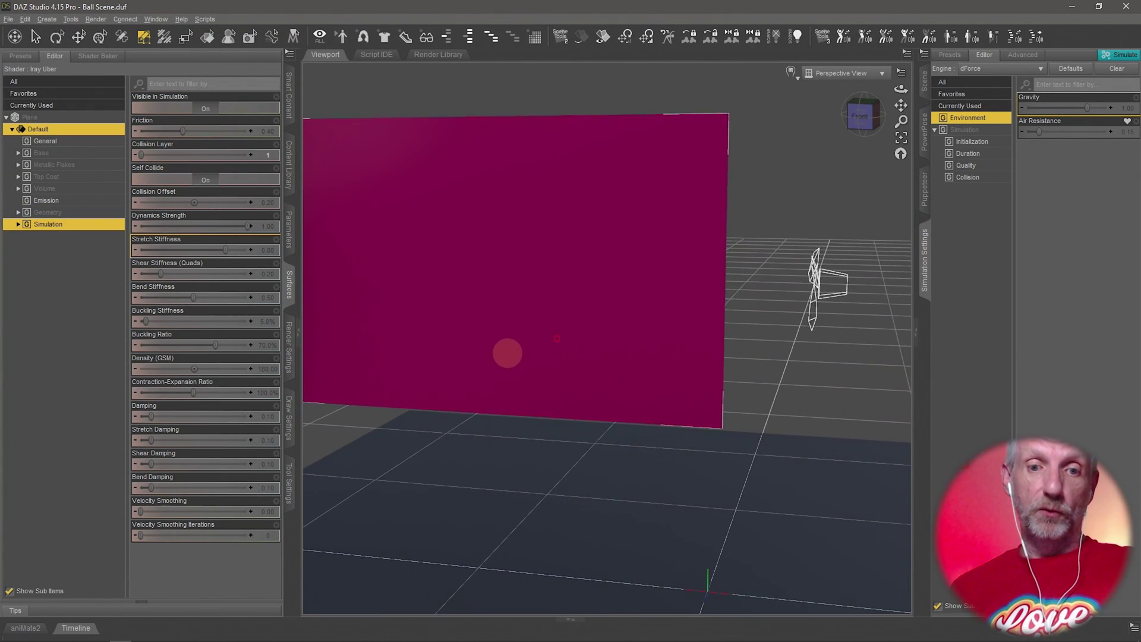
left_click(289, 484)
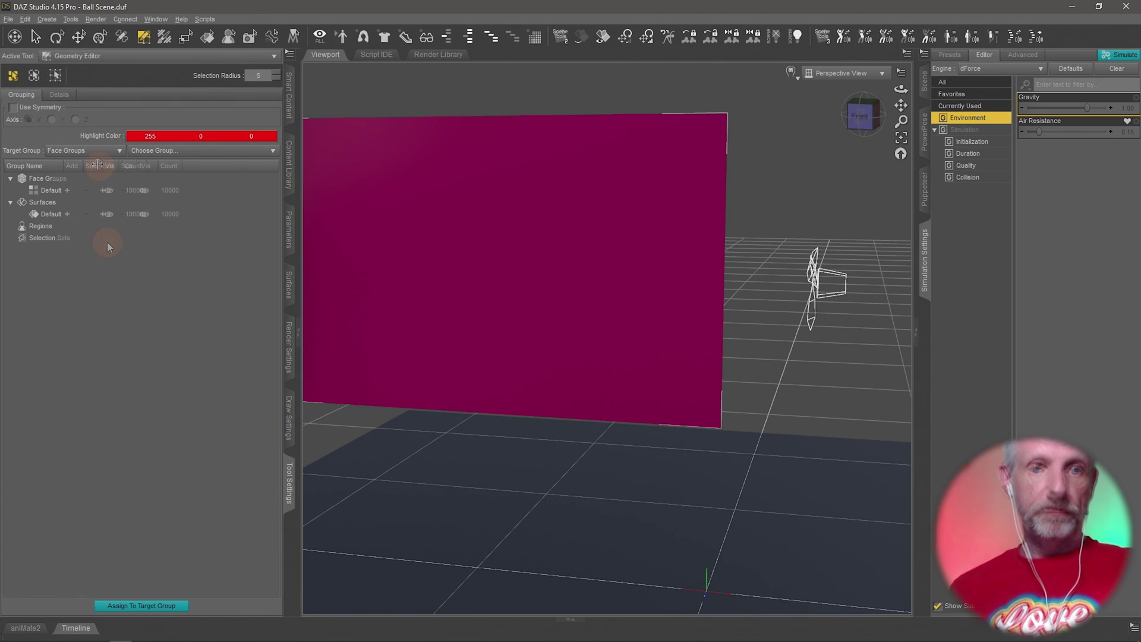
left_click(791, 72)
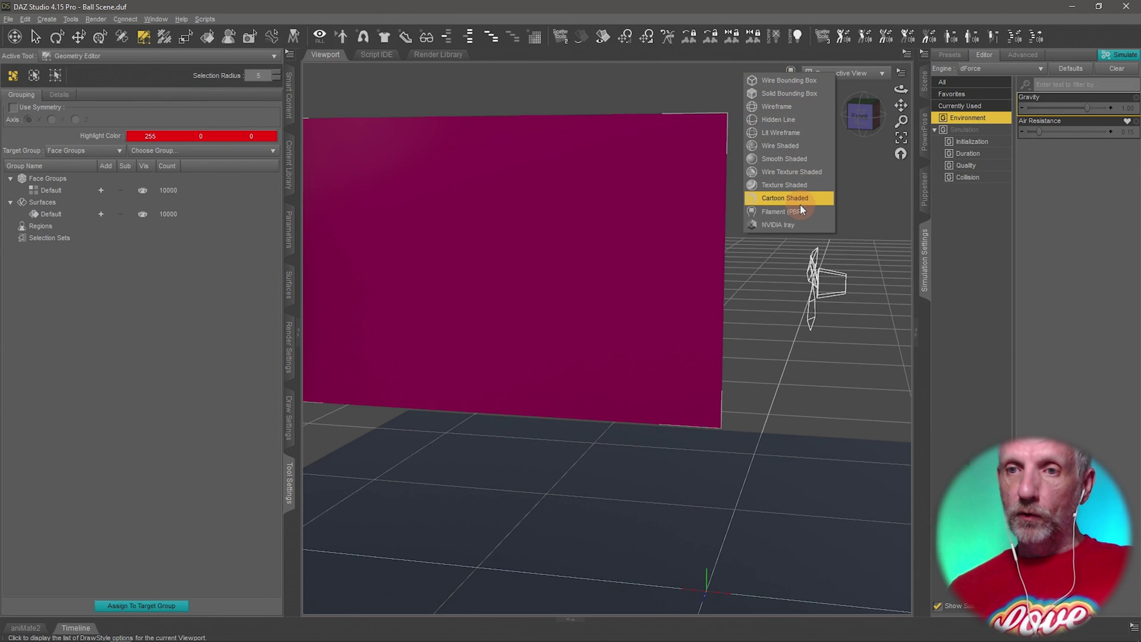
left_click(809, 173)
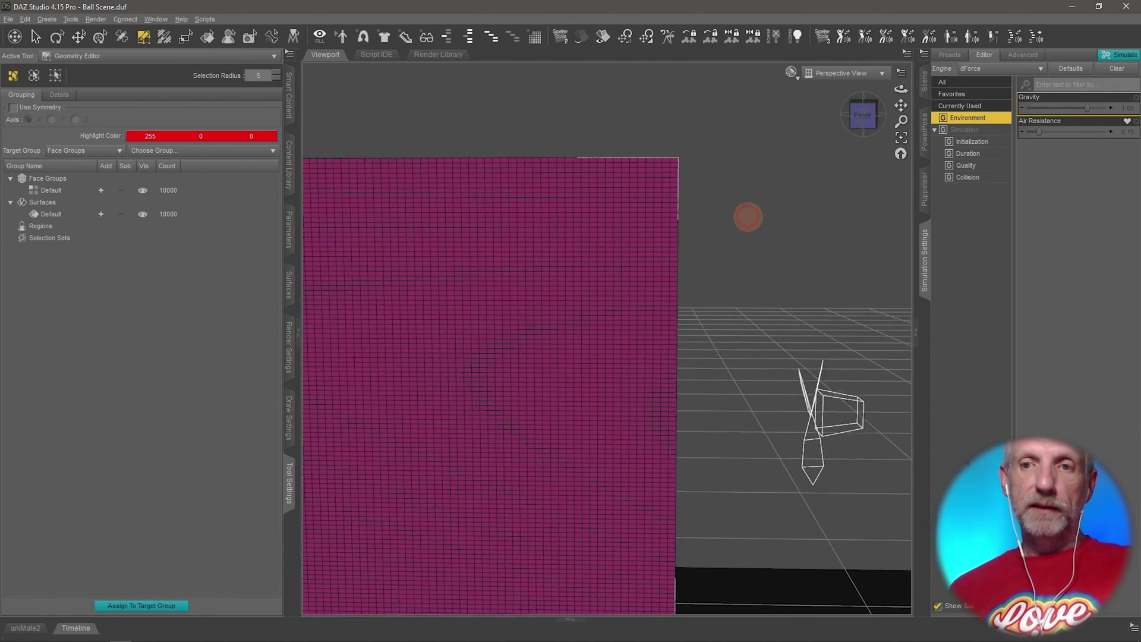
scroll(748, 218, "down", 5)
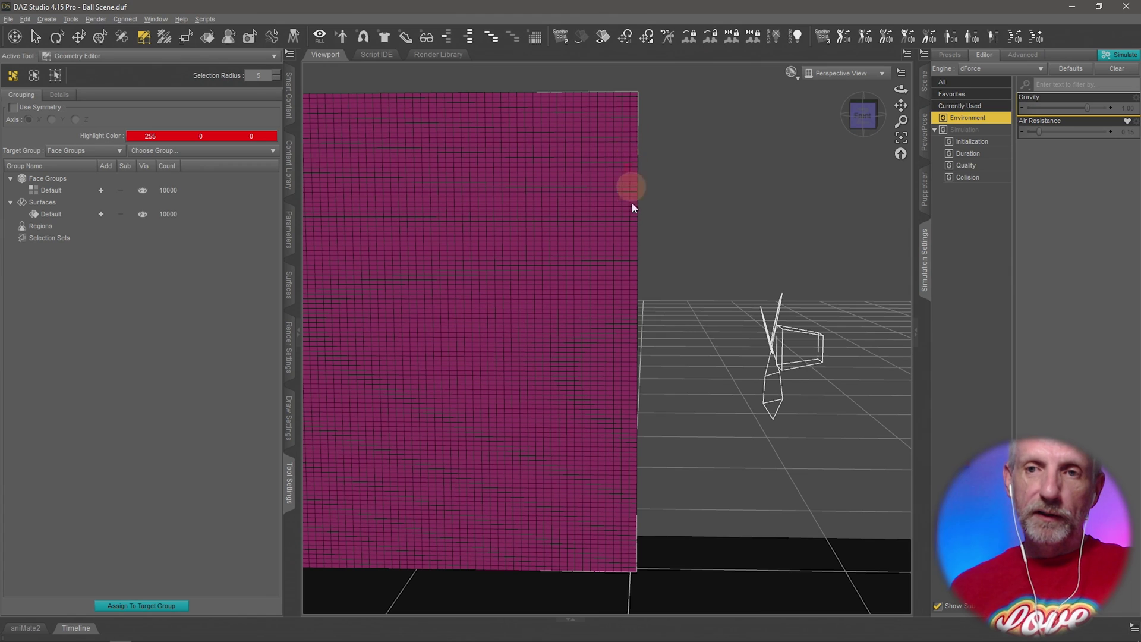
Switch to drag selection and select a strip of faces down the plane's right edge
right_click(599, 168)
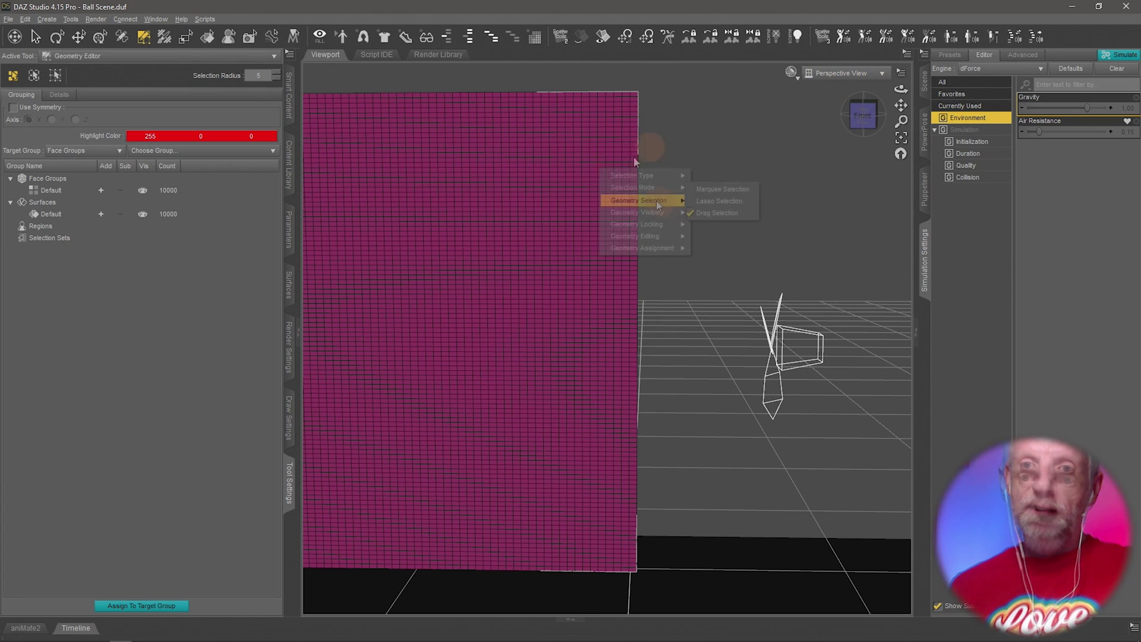
right_click(580, 158)
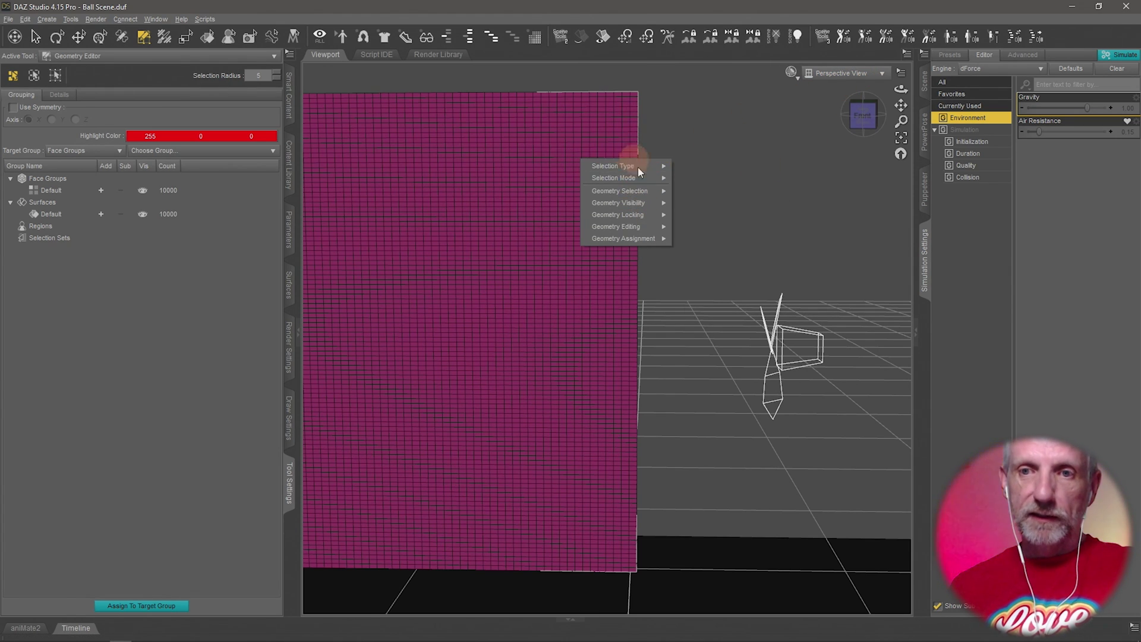
mouse_move(642, 178)
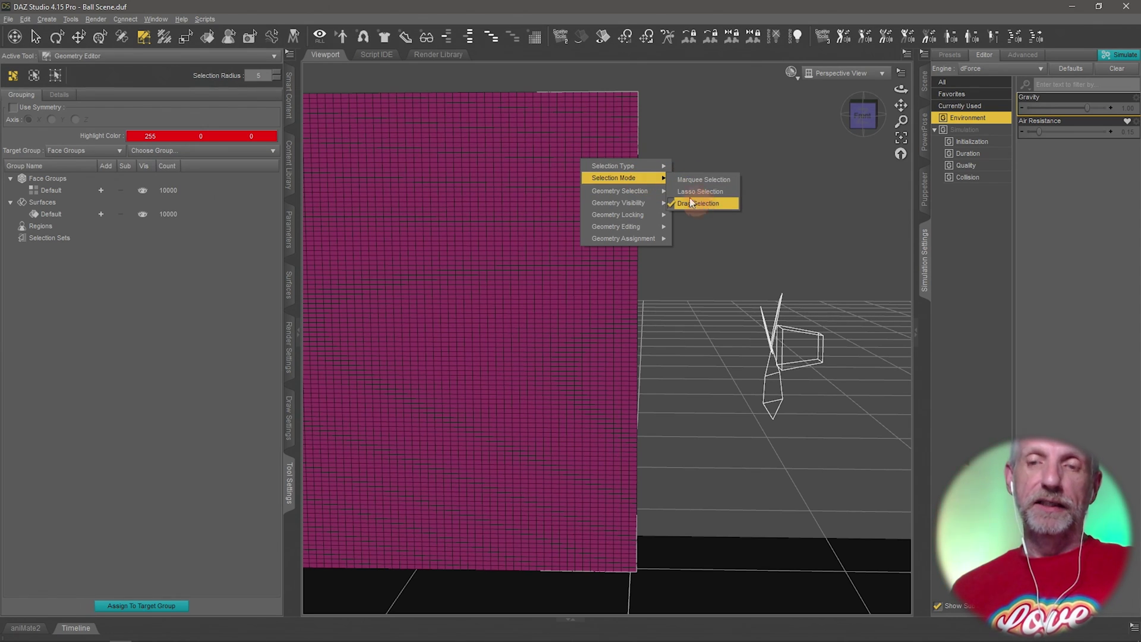
left_click(562, 137)
mouse_move(562, 138)
left_mouse_down()
mouse_move(481, 162)
mouse_move(538, 214)
mouse_move(517, 271)
mouse_move(569, 344)
mouse_move(541, 379)
mouse_move(466, 420)
mouse_move(534, 470)
mouse_move(521, 522)
mouse_move(578, 435)
mouse_move(553, 347)
mouse_move(567, 296)
mouse_move(557, 228)
mouse_move(574, 294)
mouse_move(556, 204)
mouse_move(501, 174)
mouse_move(543, 219)
mouse_move(530, 157)
mouse_move(529, 346)
mouse_move(549, 270)
left_mouse_up()
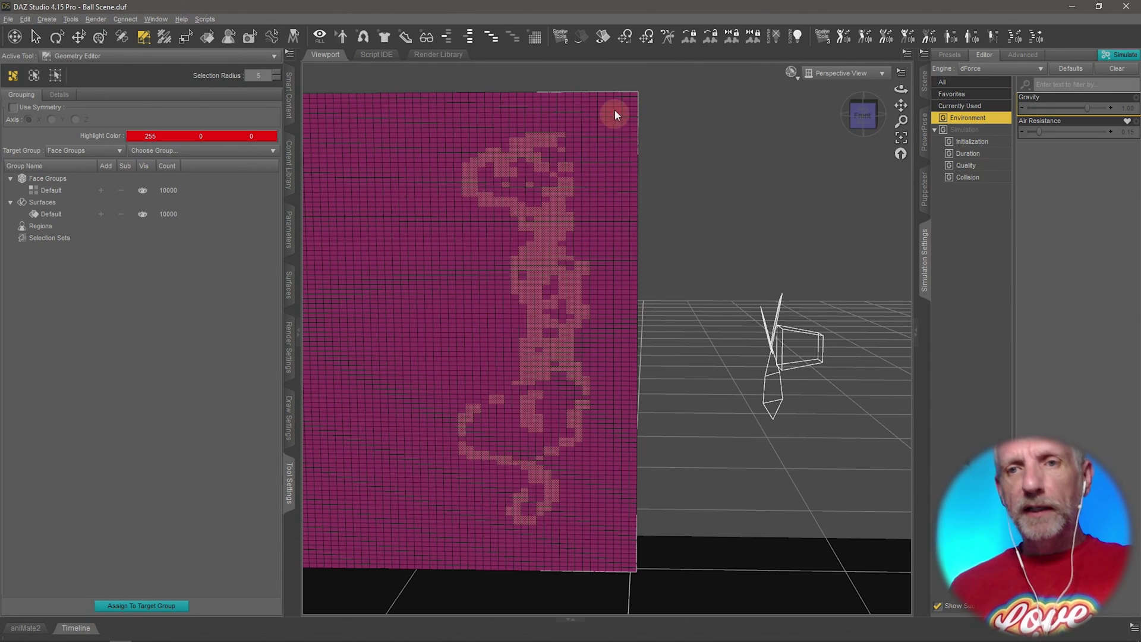
left_click_drag(625, 99, 633, 204)
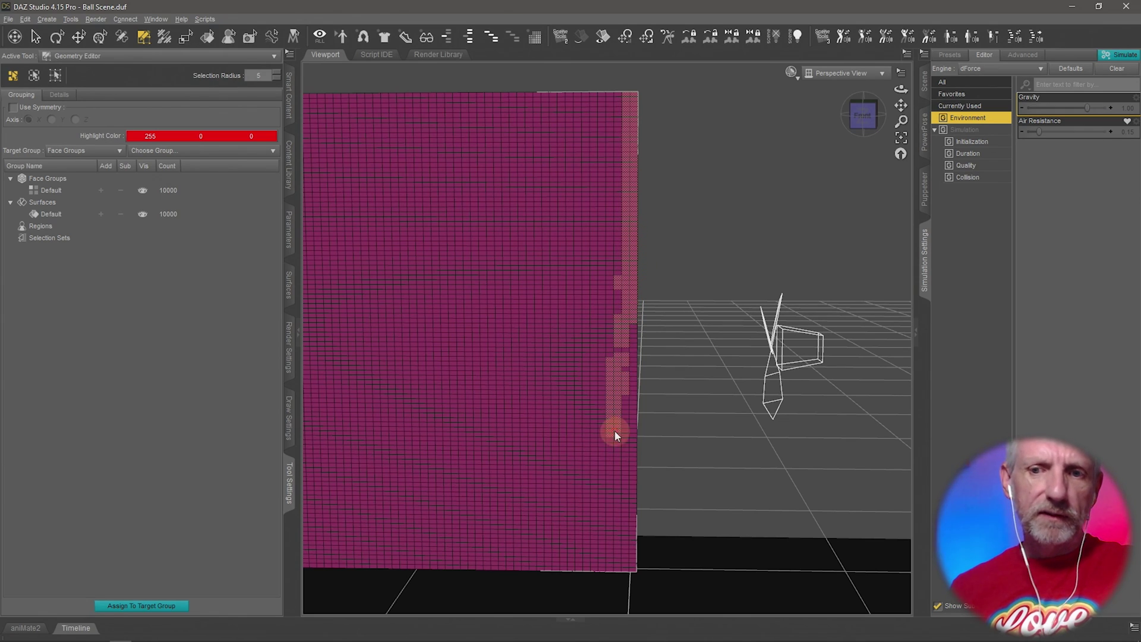
mouse_move(614, 430)
left_mouse_down()
mouse_move(642, 409)
mouse_move(636, 348)
mouse_move(629, 486)
mouse_move(631, 336)
mouse_move(618, 453)
mouse_move(660, 390)
mouse_move(631, 379)
mouse_move(622, 351)
mouse_move(633, 379)
left_mouse_up()
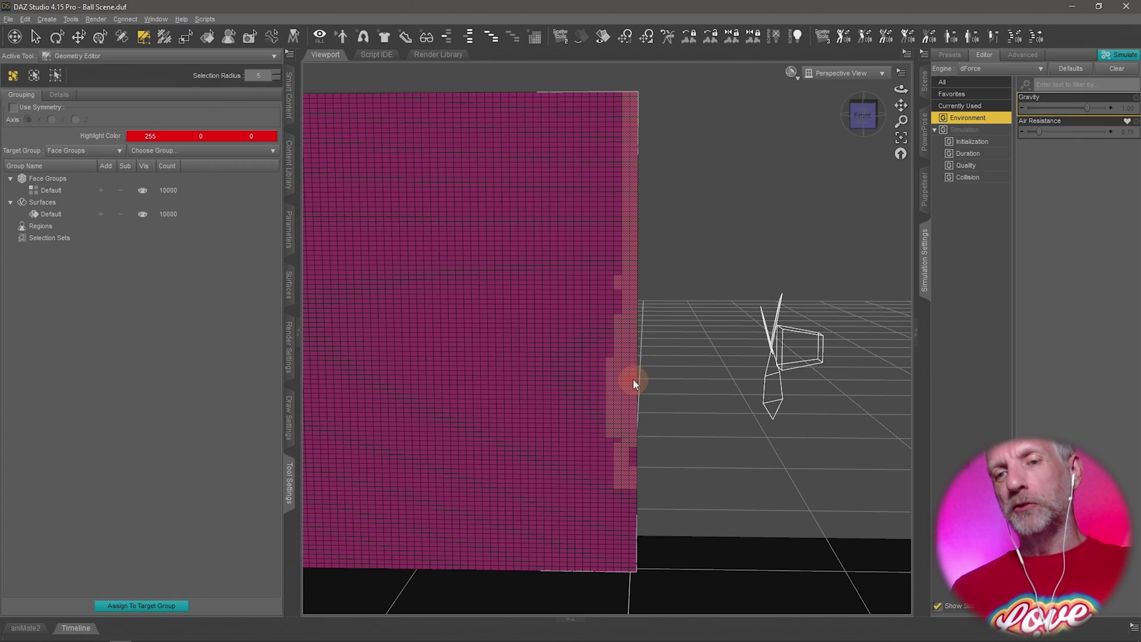
left_click(579, 284)
Switch the viewport to Front View and zoom in on the plane
left_click(862, 71)
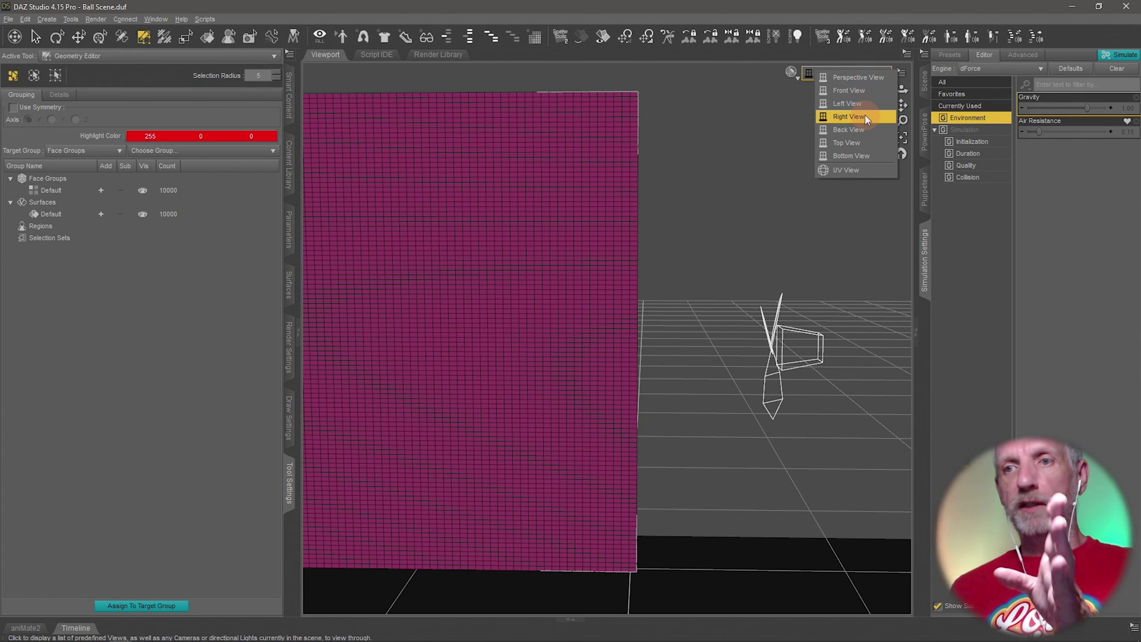
left_click(865, 116)
left_click(840, 72)
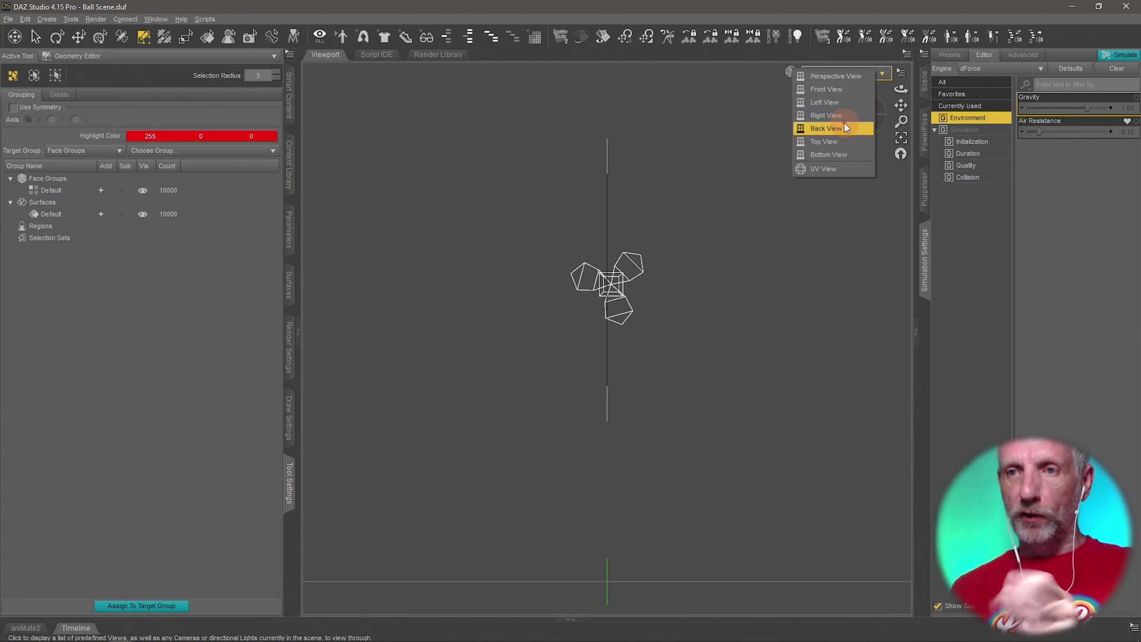
left_click(848, 90)
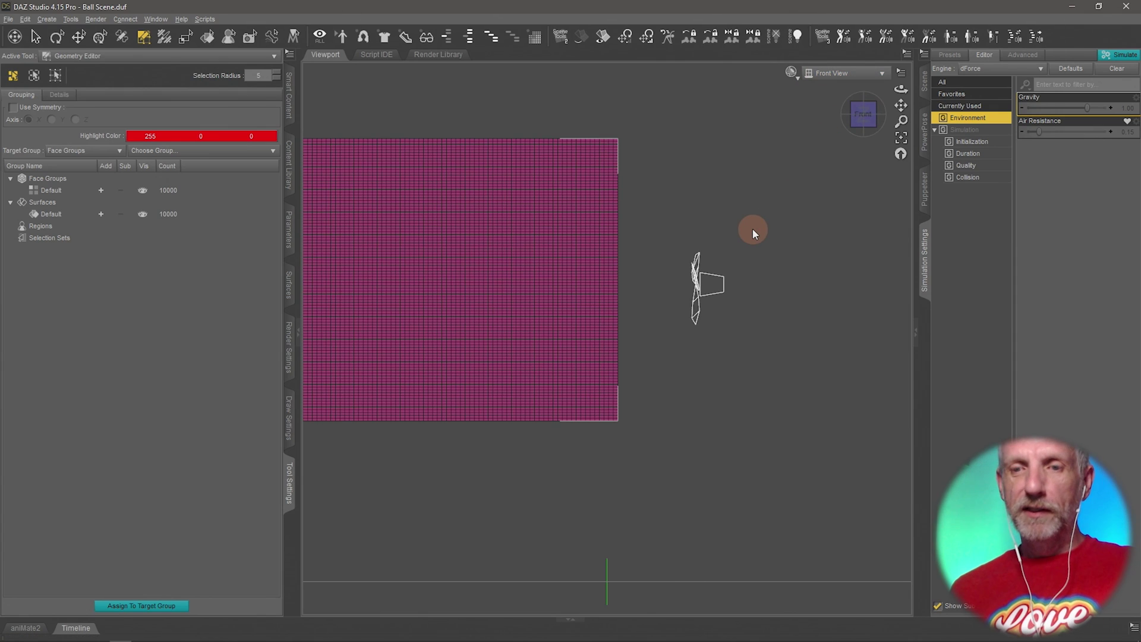
scroll(752, 233, "up", 3)
scroll(684, 171, "up", 4)
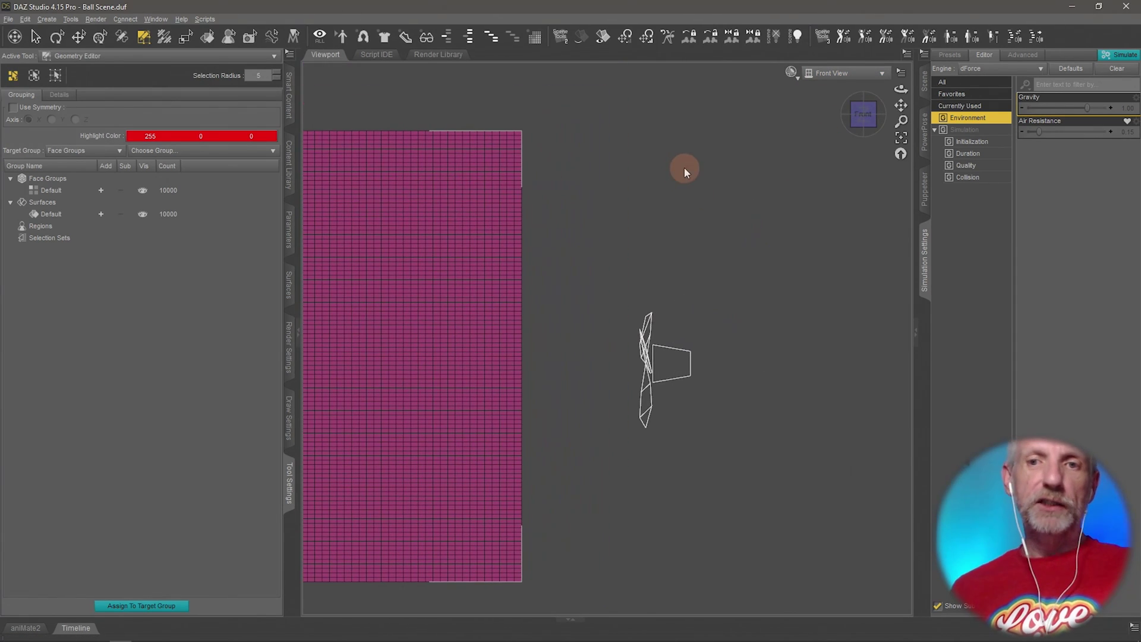
right_click(464, 186)
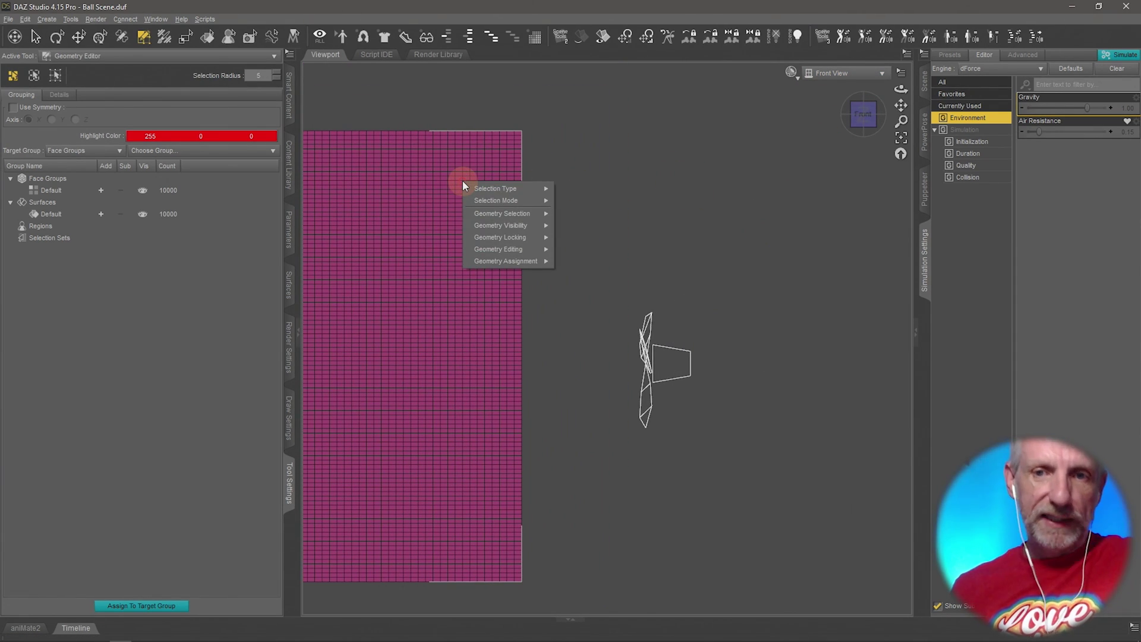
Marquee-select the column of faces along the plane's right edge and activate the Node Weight Map Brush
mouse_move(526, 201)
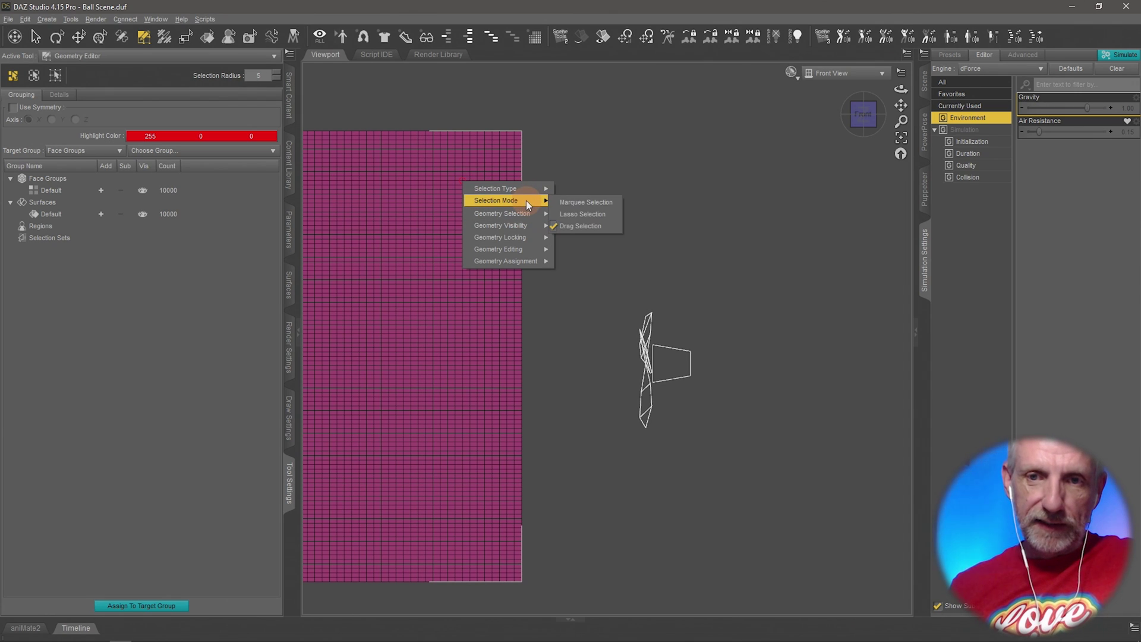
left_click(609, 204)
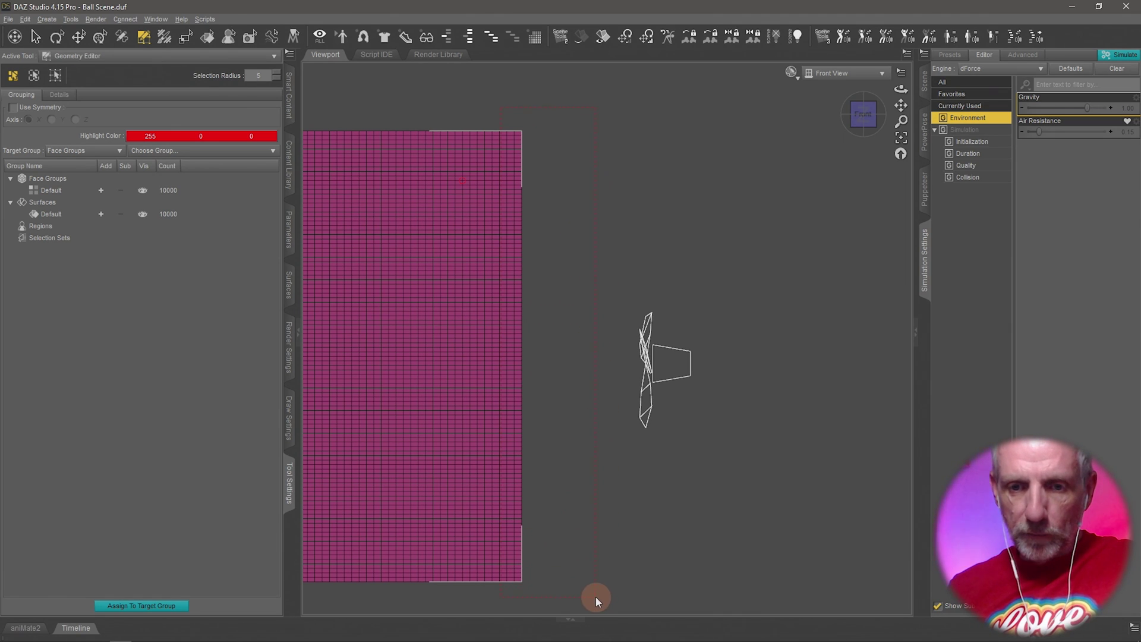
left_click_drag(595, 597, 595, 597)
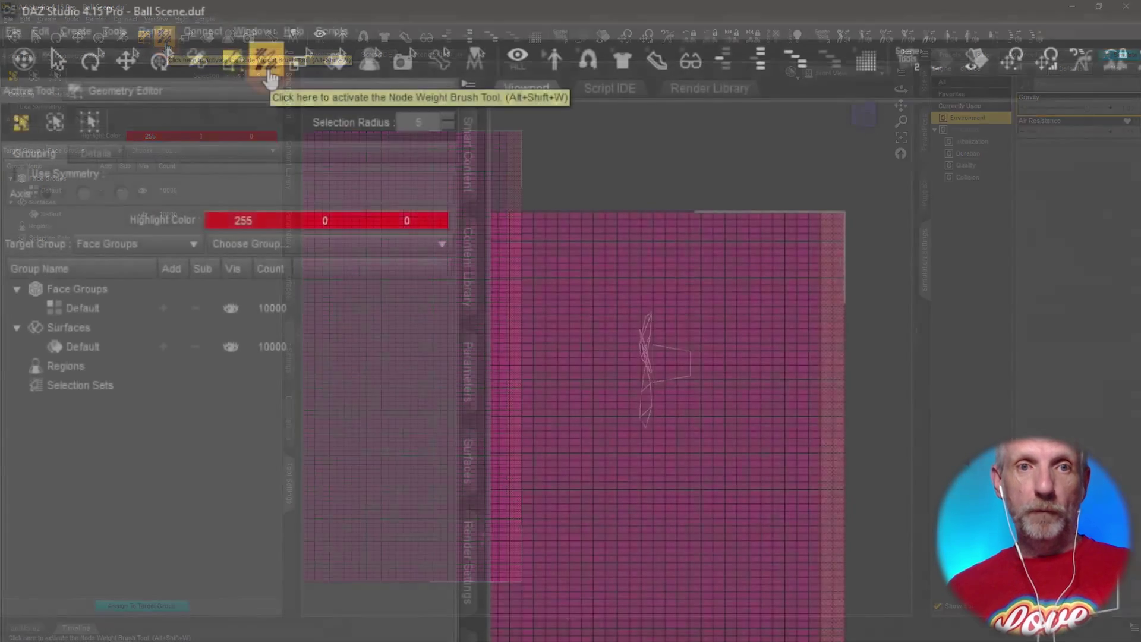
left_click(268, 59)
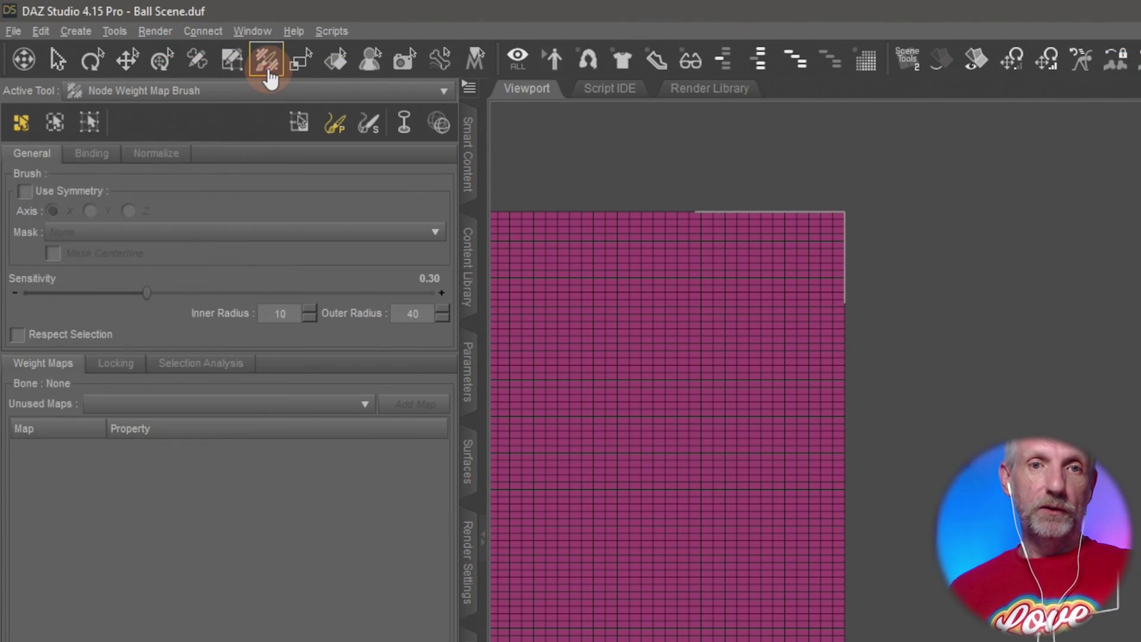
Check the Tools menu, then show the Scene pane listing the Plane, dForce Wind Node and Ground
left_click(119, 31)
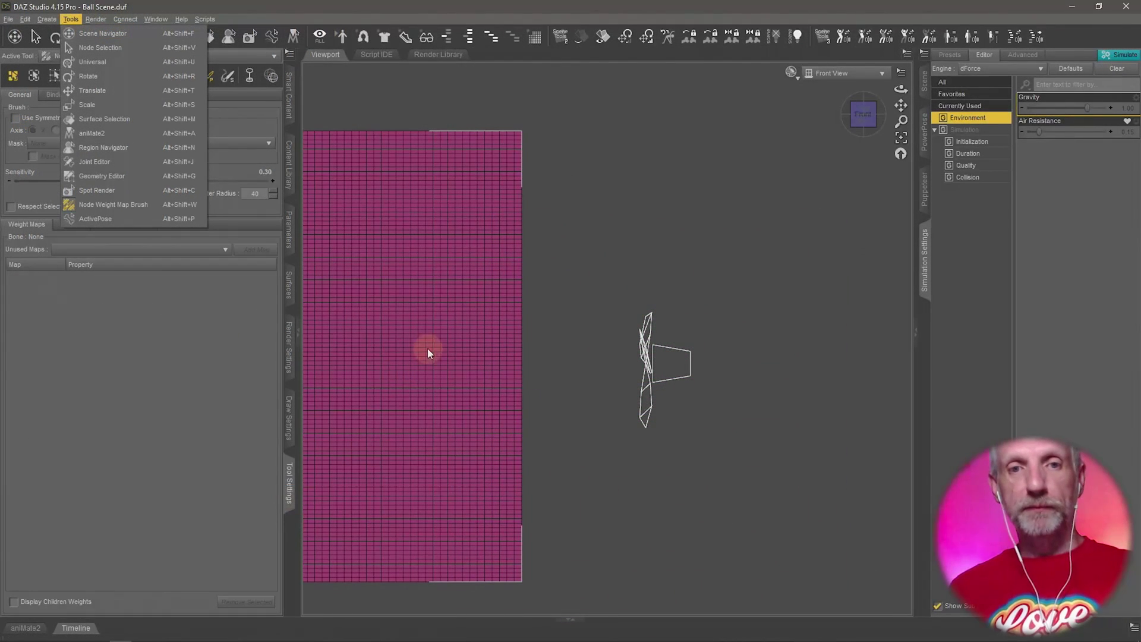
left_click(232, 403)
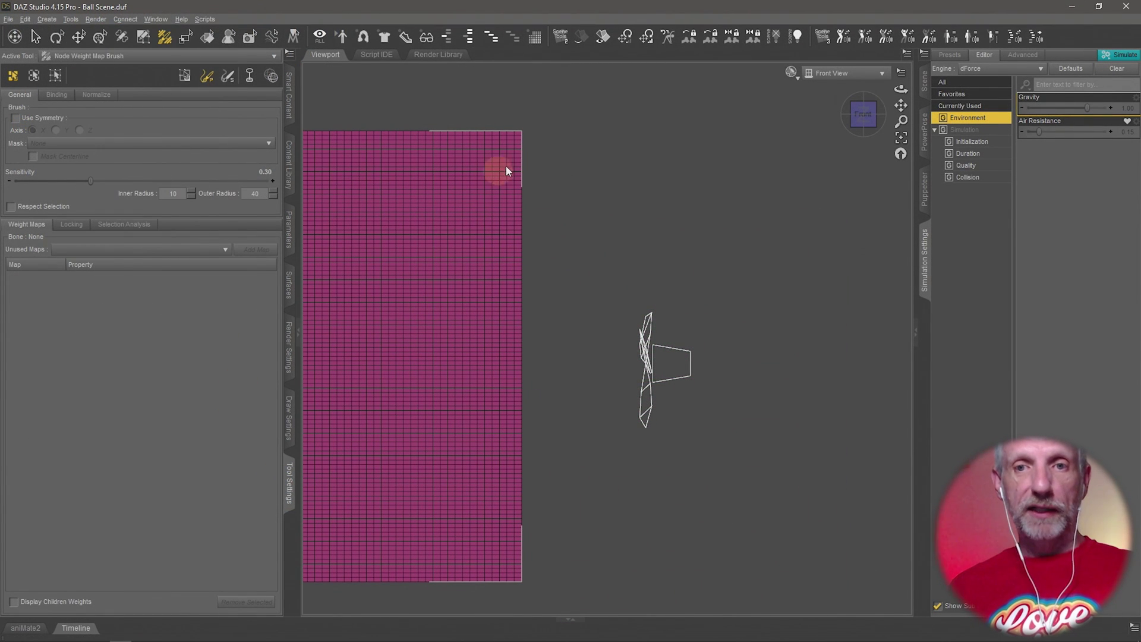
left_click(165, 37)
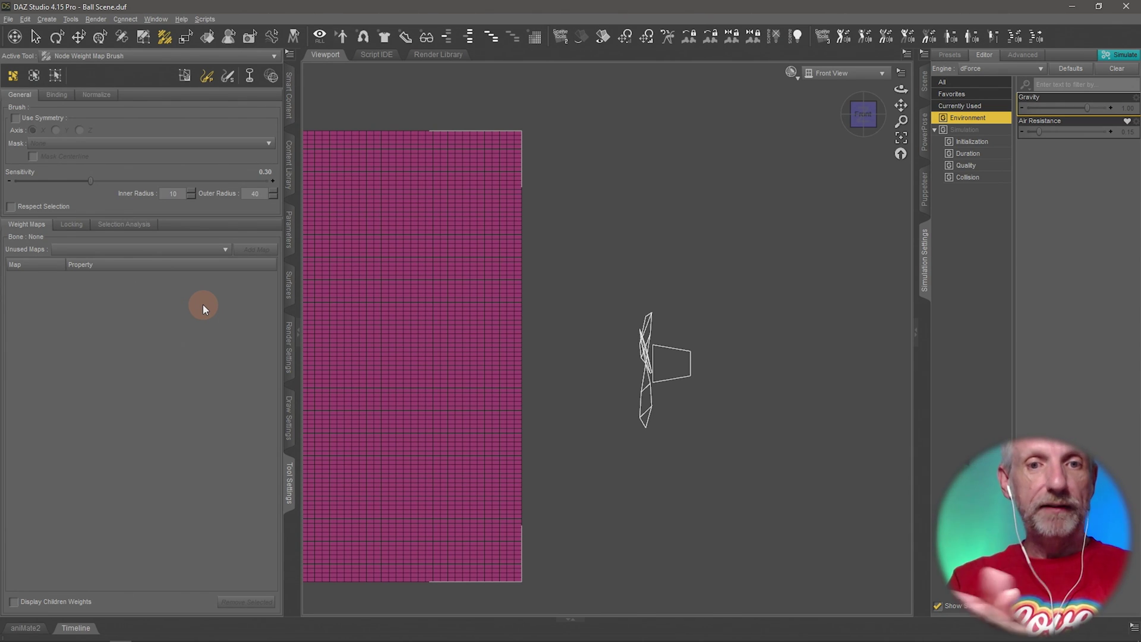
left_click(924, 81)
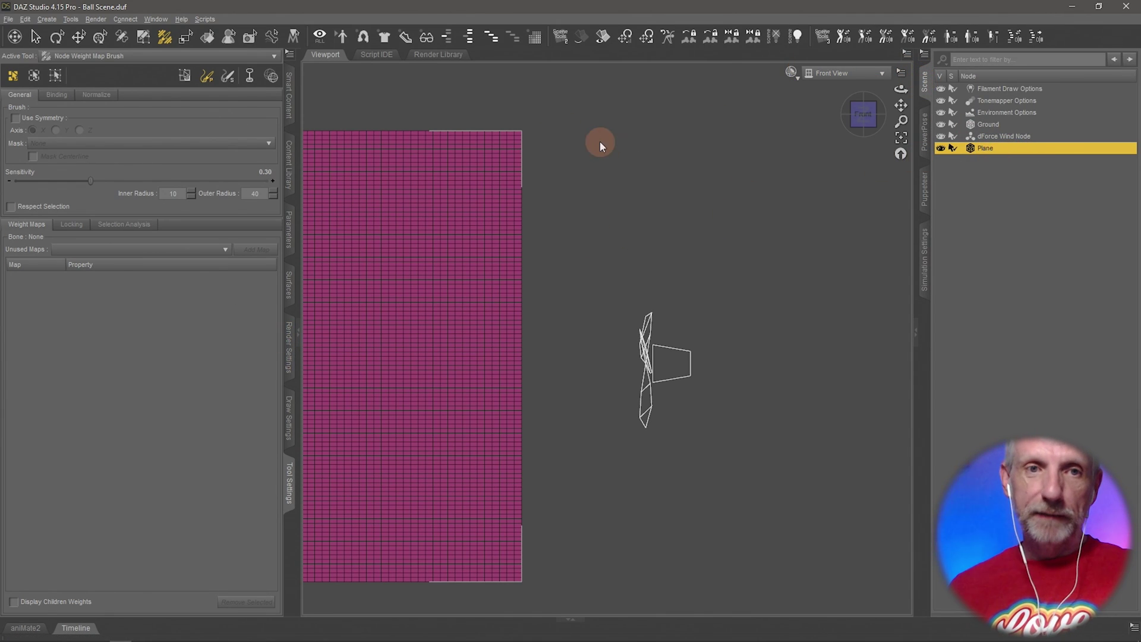
Create a New dForce Modifier Weight Node with Parent set to the selected Plane
left_click(46, 19)
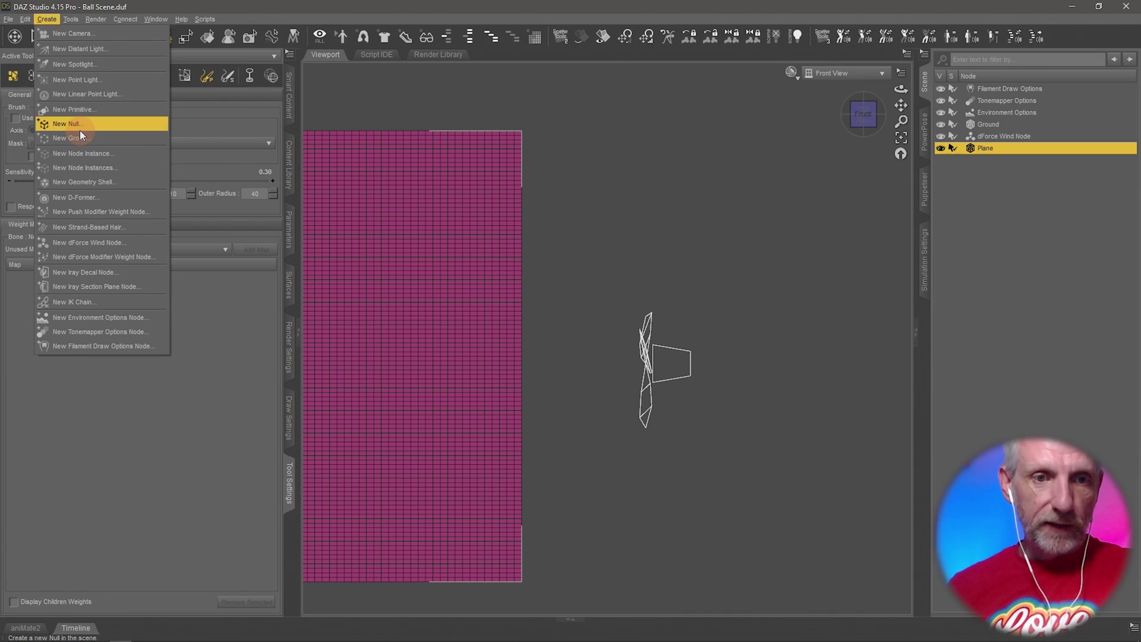
left_click(151, 259)
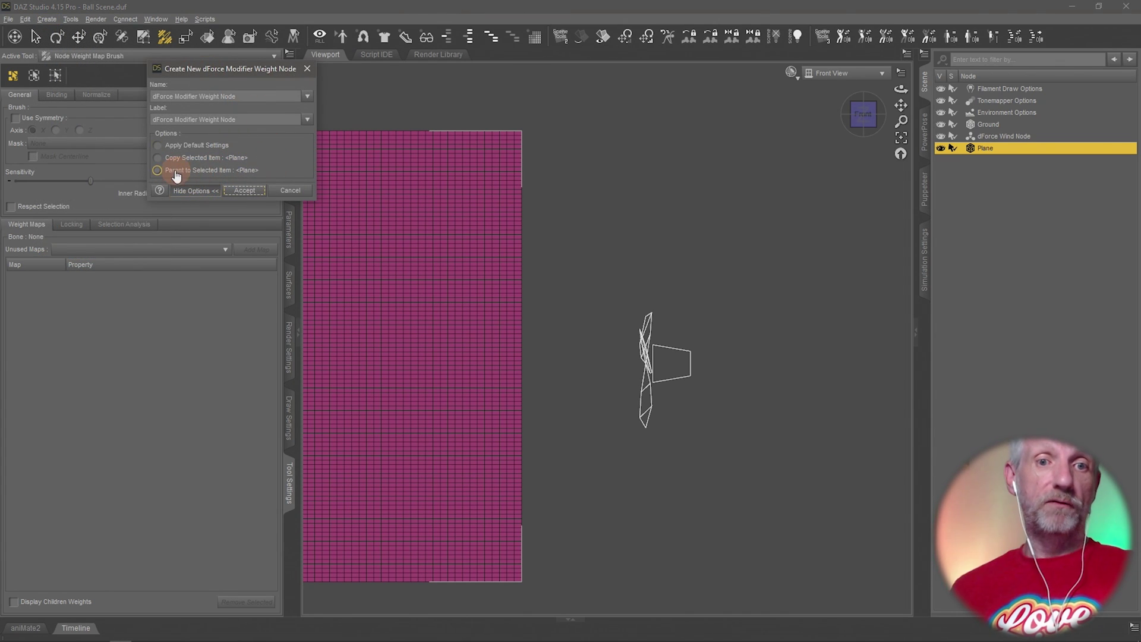
left_click(250, 191)
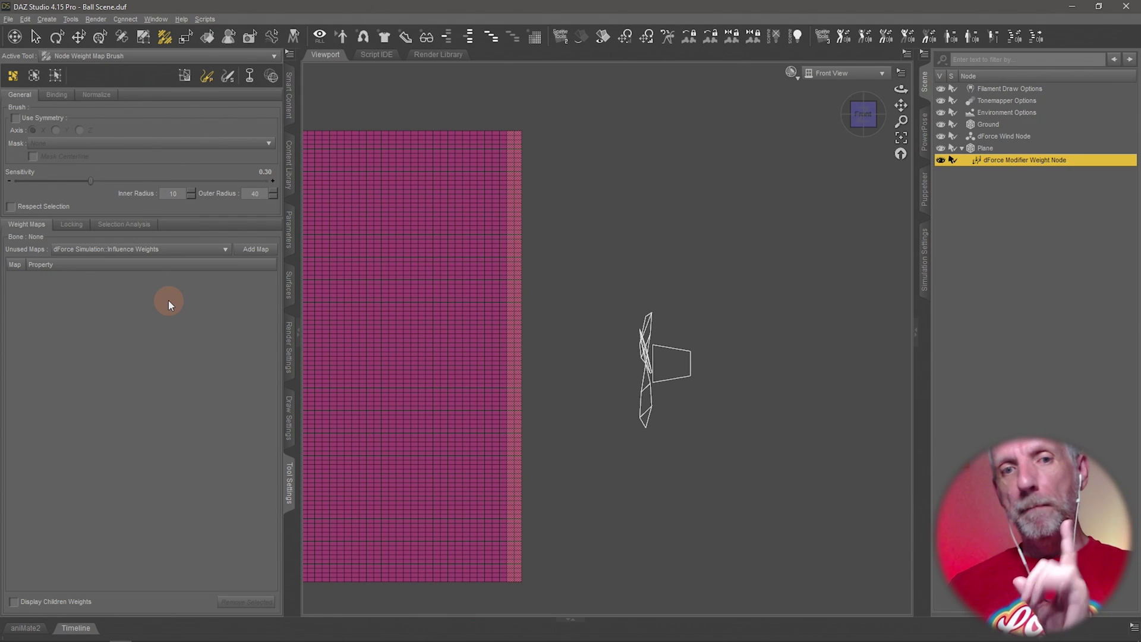
left_click(189, 249)
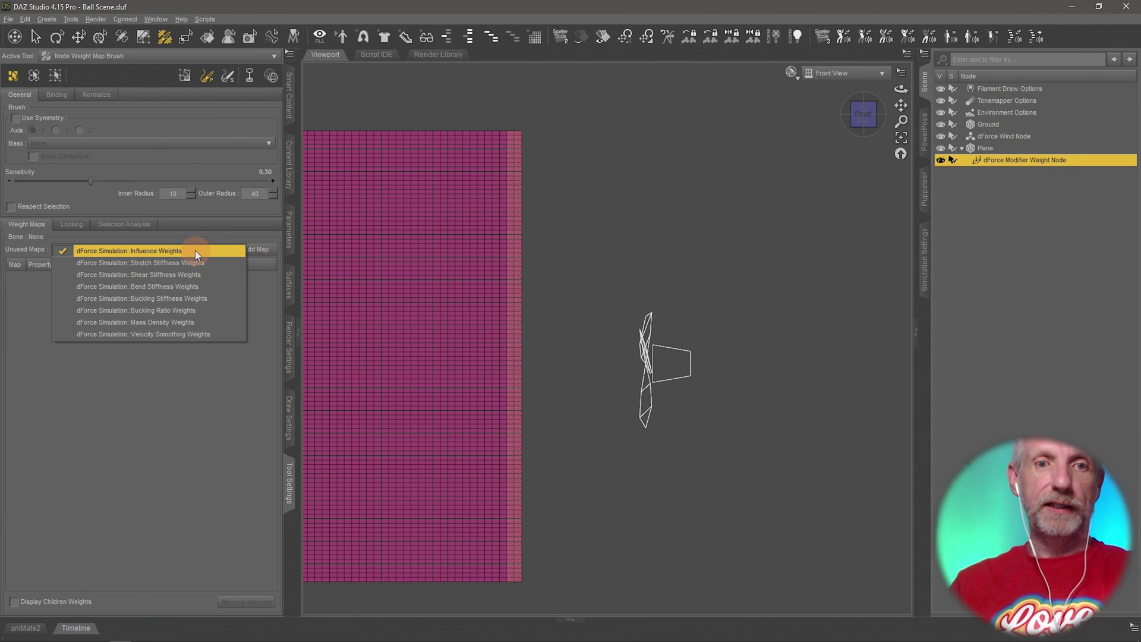
Add the dForce Simulation::Influence Weights map to the modifier and zoom in on the reddened plane
left_click(195, 250)
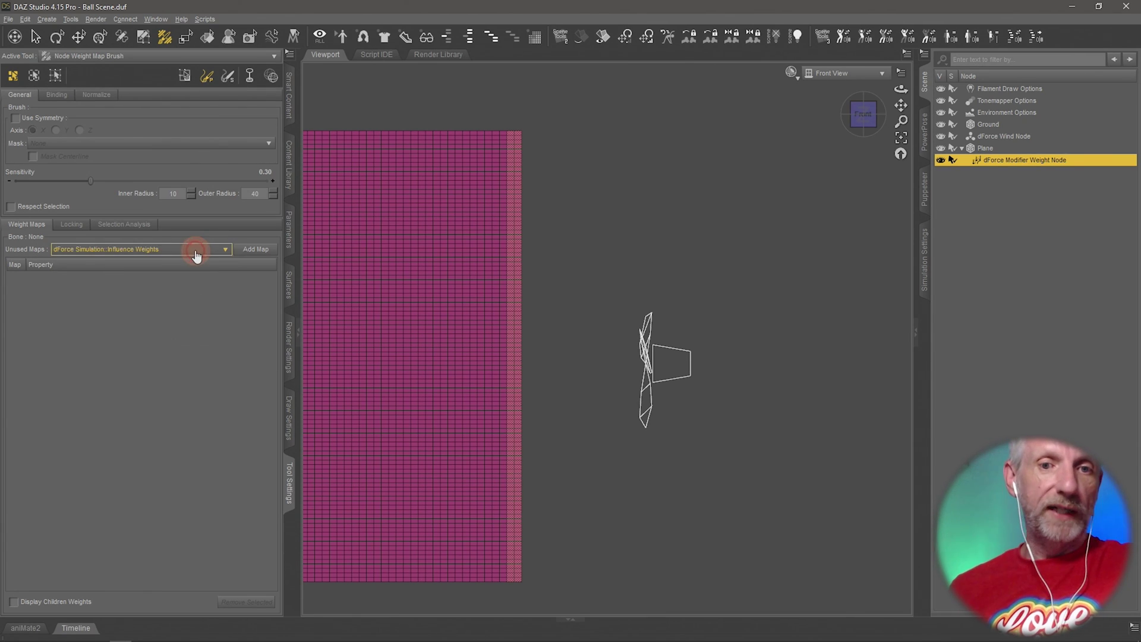
left_click(262, 254)
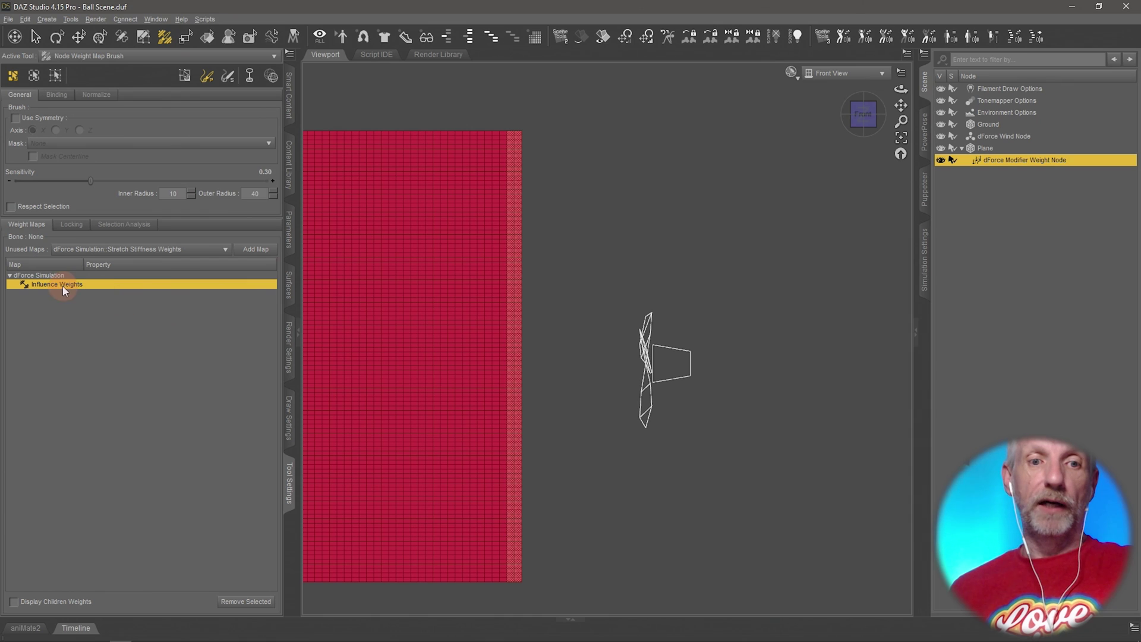
scroll(397, 338, "up", 5)
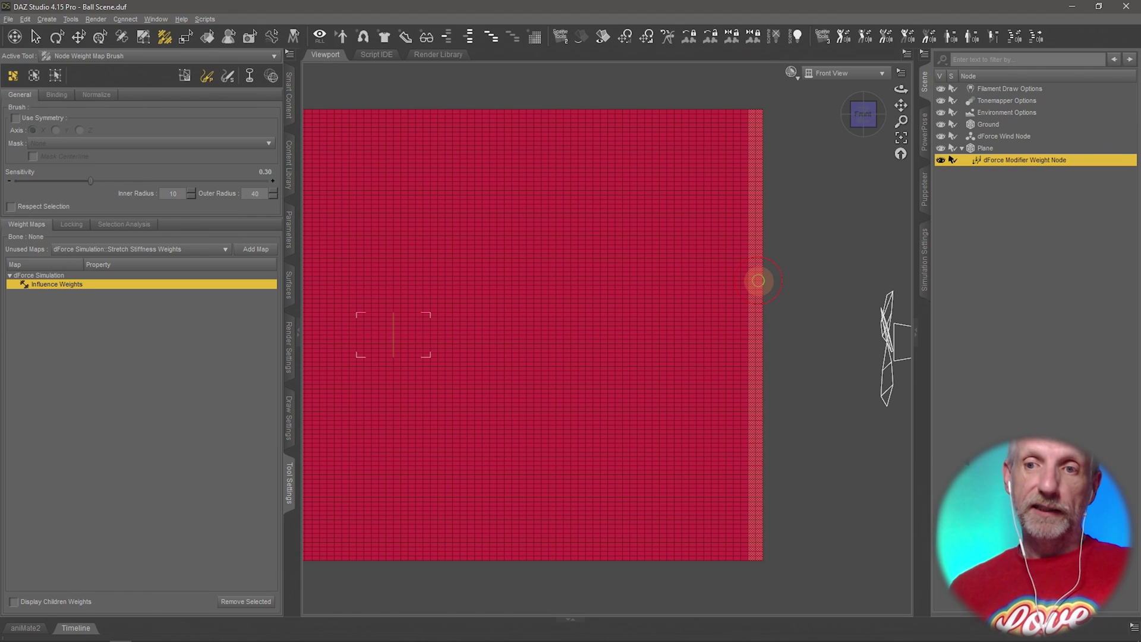
Use Weight Editing > Fill Selected to change the right-edge strip's weight from 79.0% to 0
right_click(758, 283)
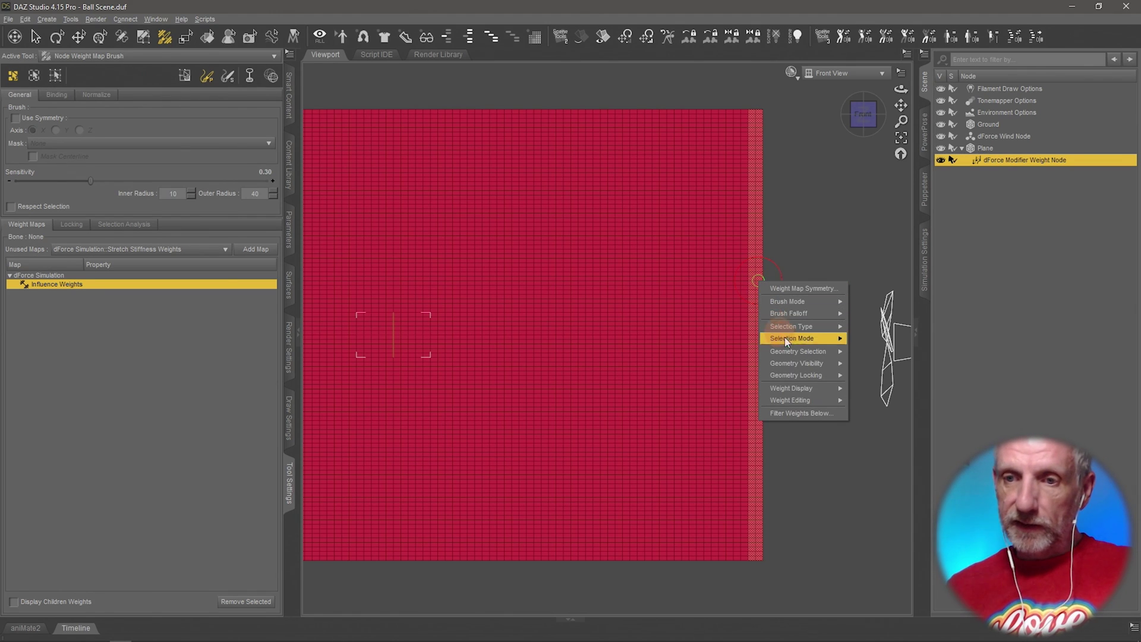
mouse_move(808, 403)
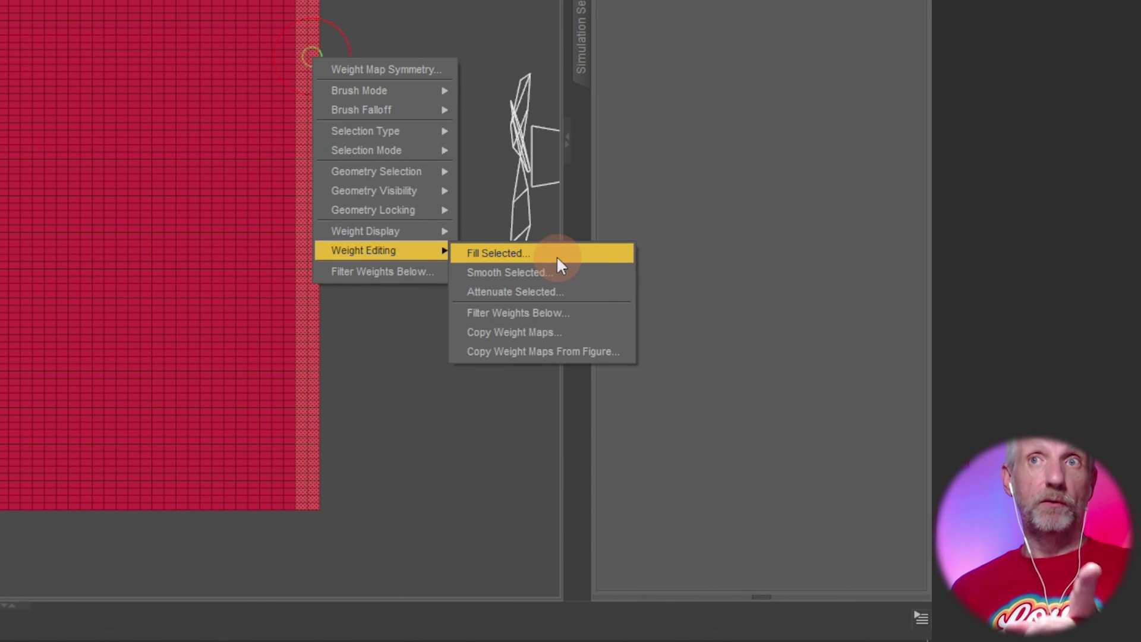
left_click(558, 259)
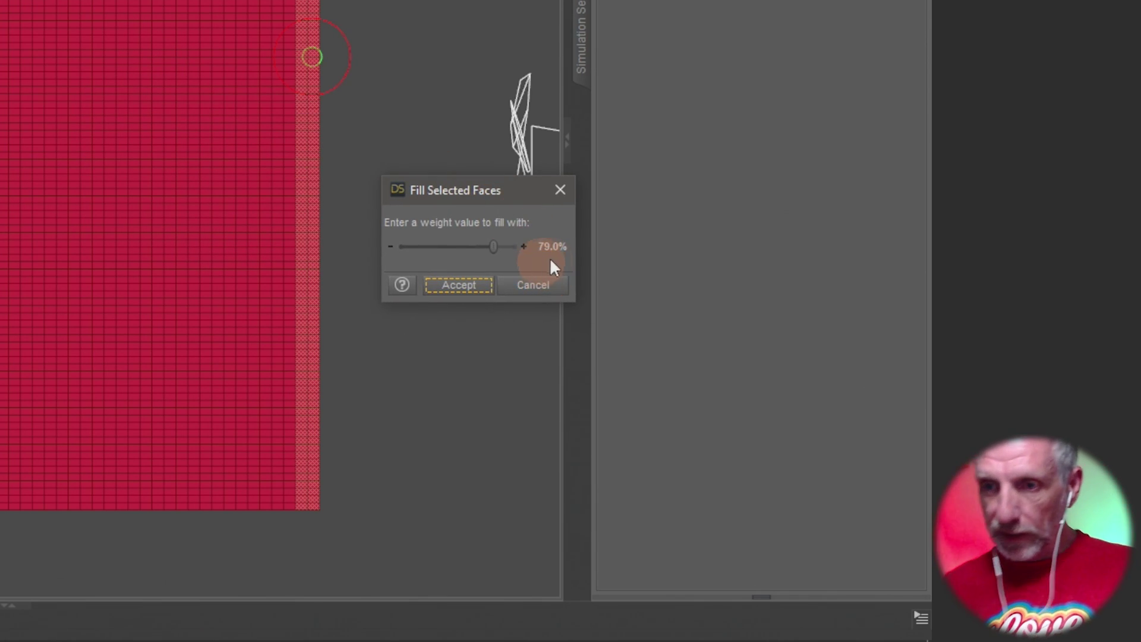
left_click(545, 248)
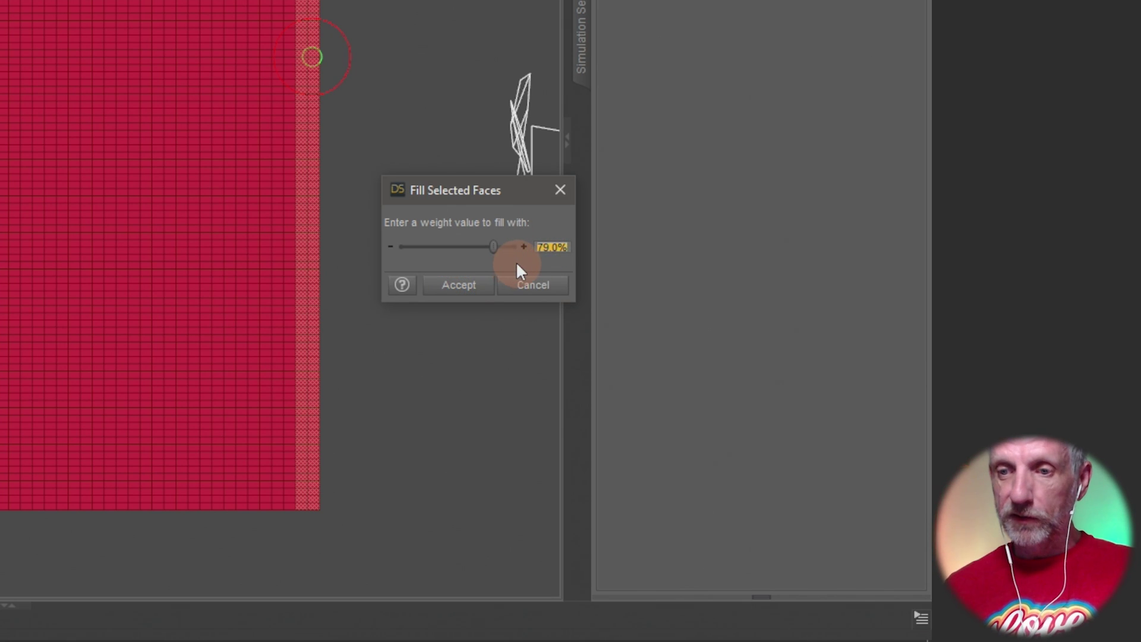
type("0")
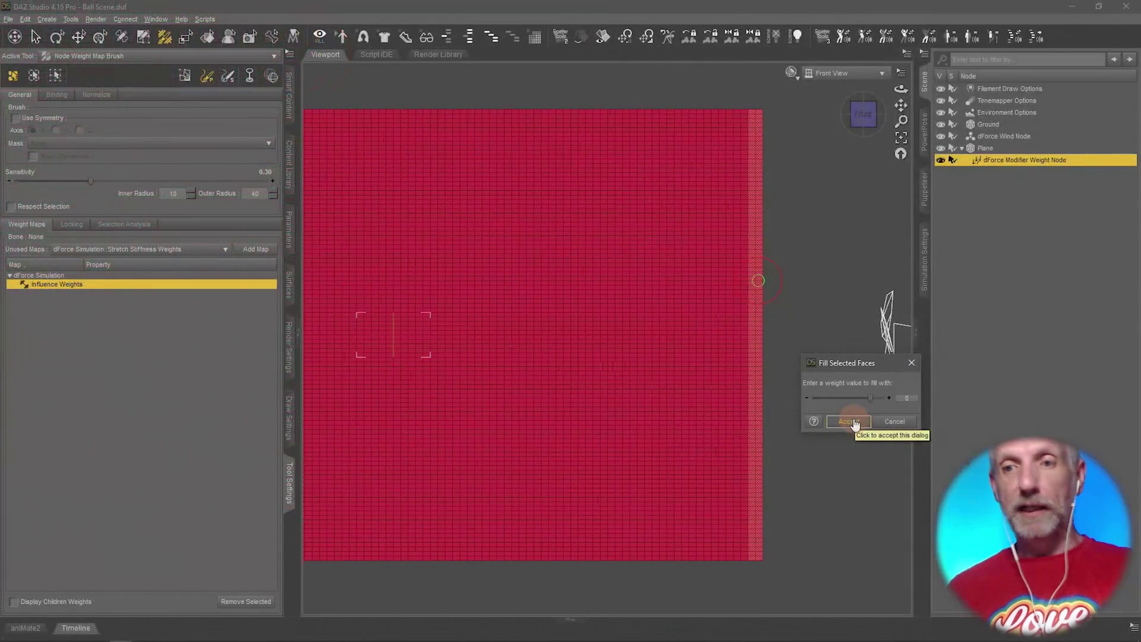
left_click(849, 422)
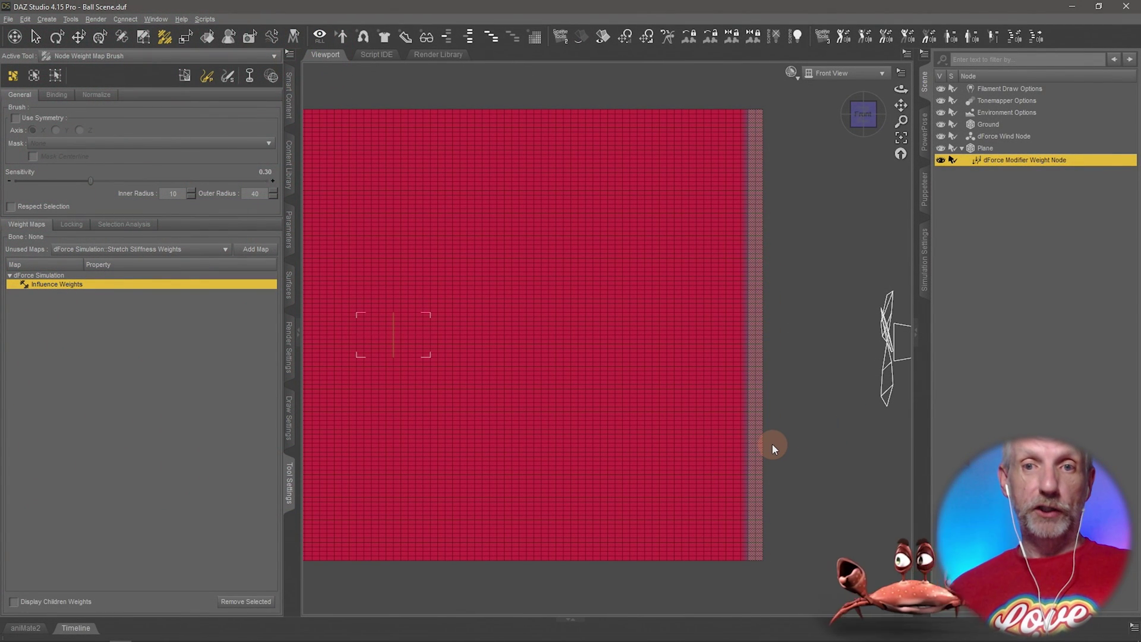
right_click(760, 357)
Clear the edge-strip face selection with Geometry Selection > Select None
mouse_move(807, 403)
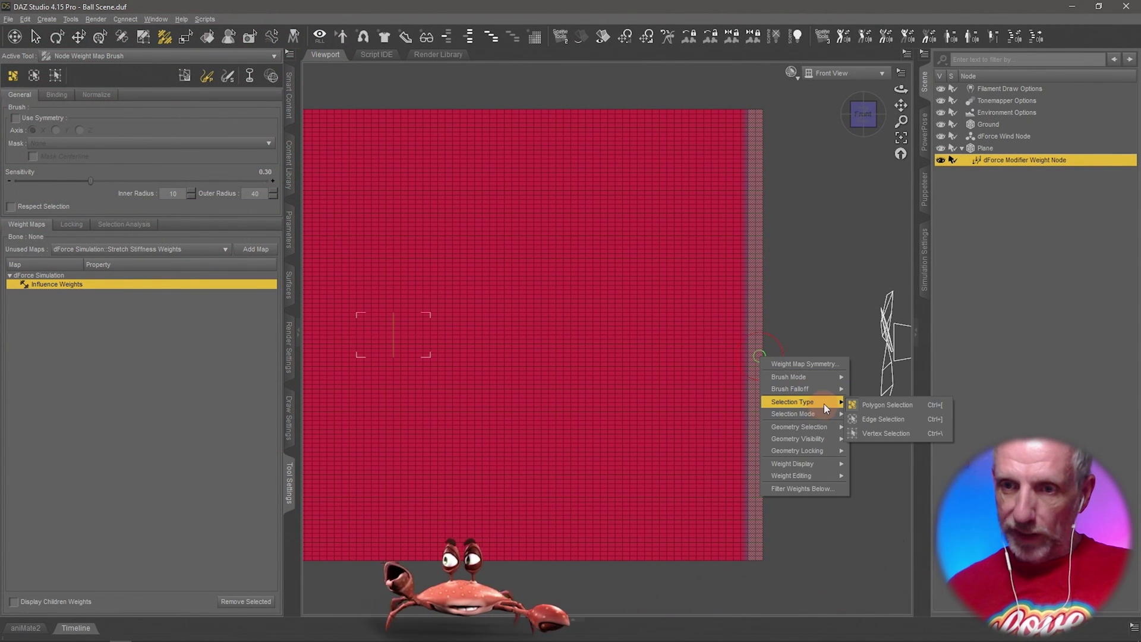
mouse_move(829, 428)
left_click(892, 451)
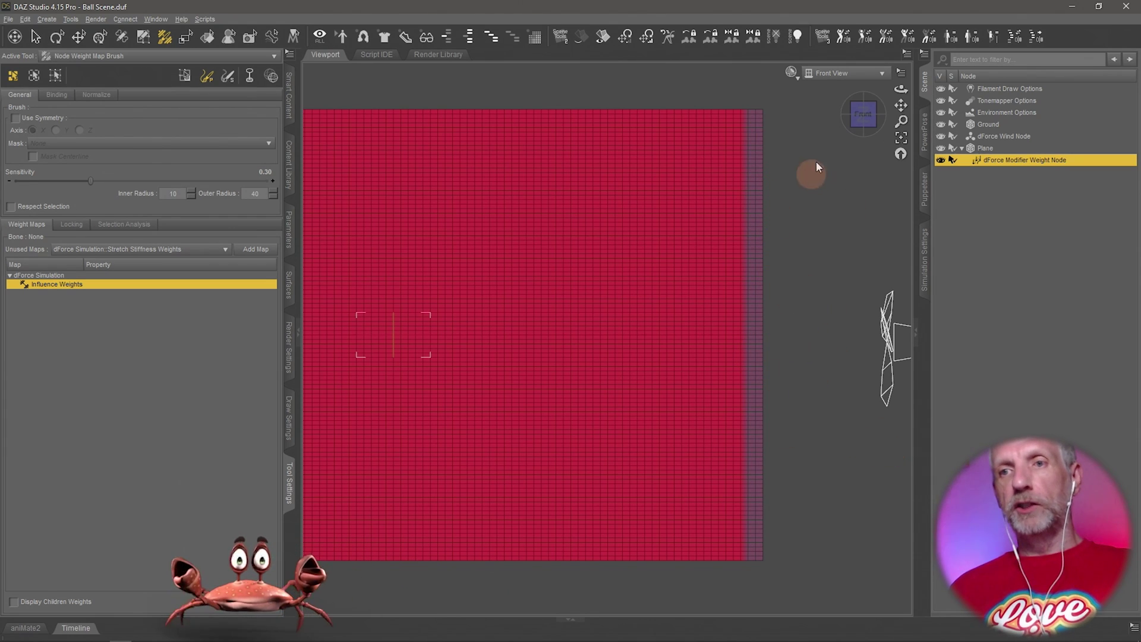
Switch to the Perspective view, return to the Universal tool and orbit to see the plane at an angle
left_click(845, 73)
left_click(838, 87)
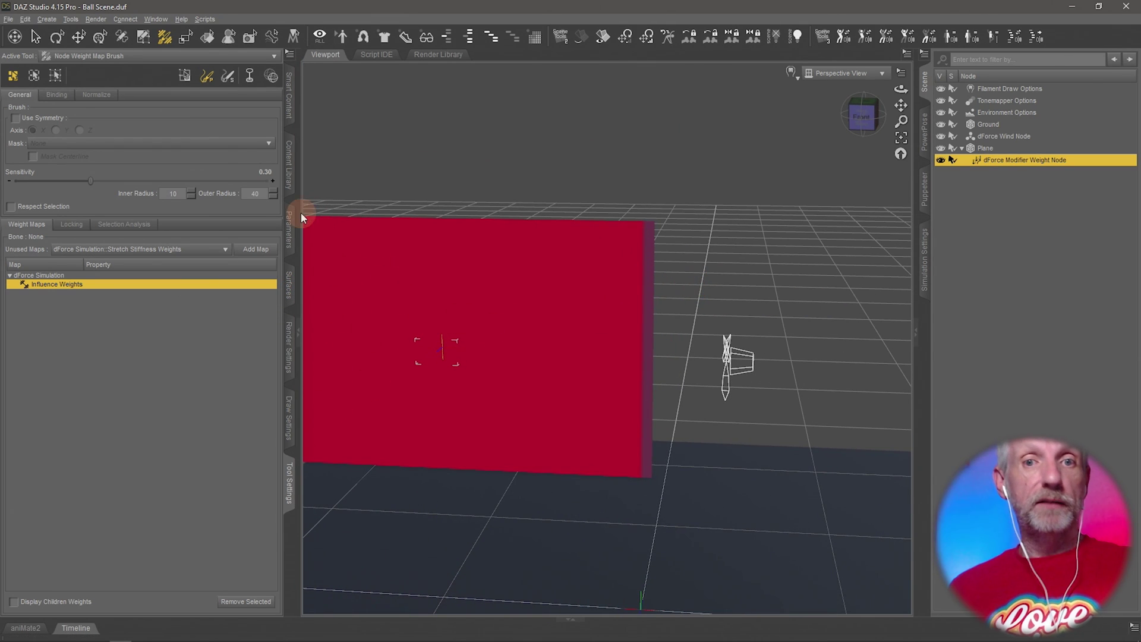
left_click(98, 45)
left_click_drag(428, 201, 456, 228, "alt")
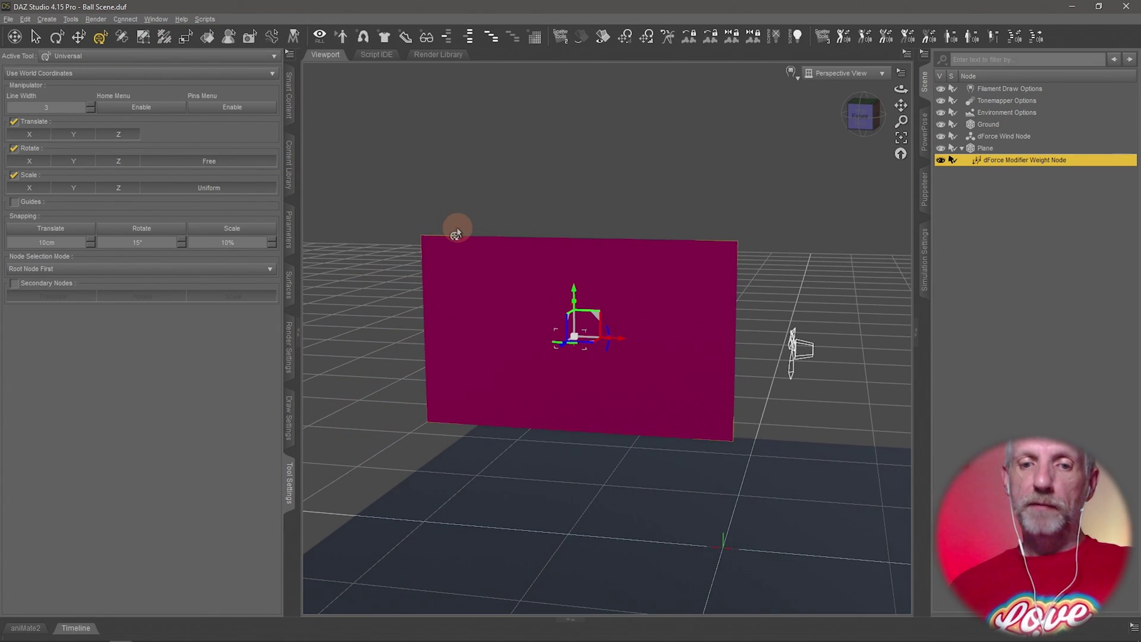
left_click(926, 259)
Run the dForce simulation and orbit around to inspect how the cloth drapes
left_click(1118, 57)
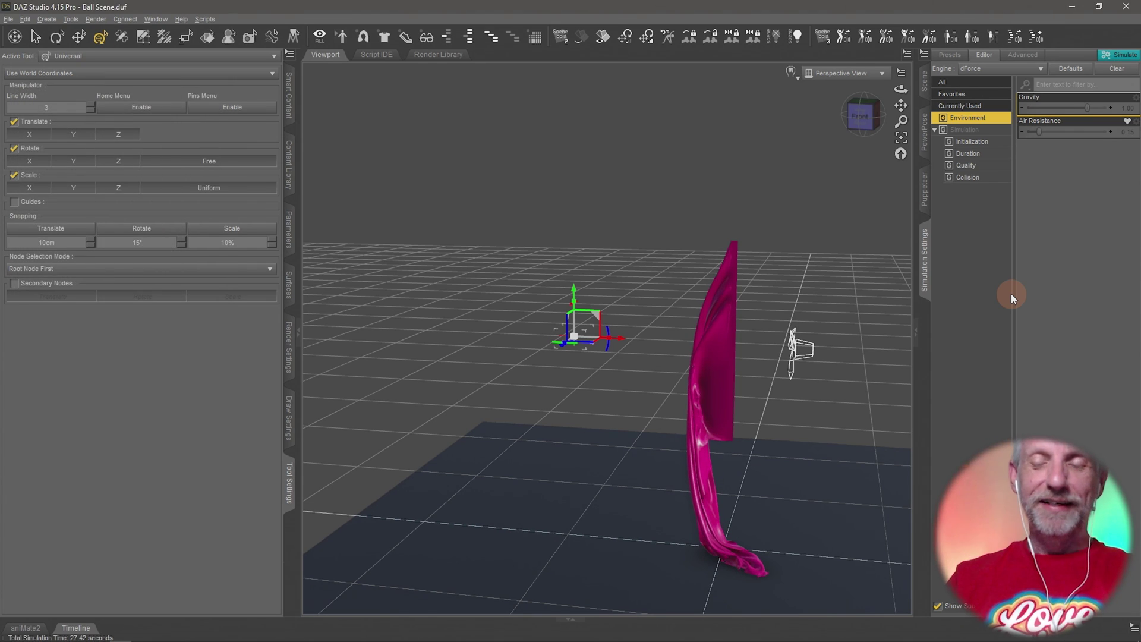
left_click_drag(773, 426, 765, 432, "alt")
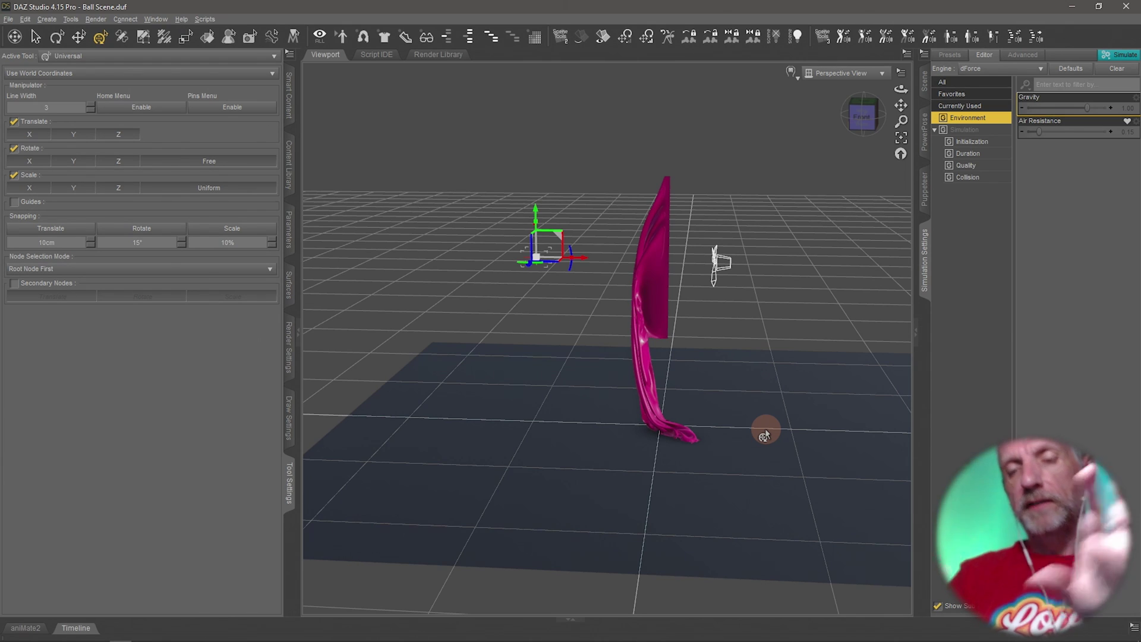
left_click(650, 331)
left_click(666, 407)
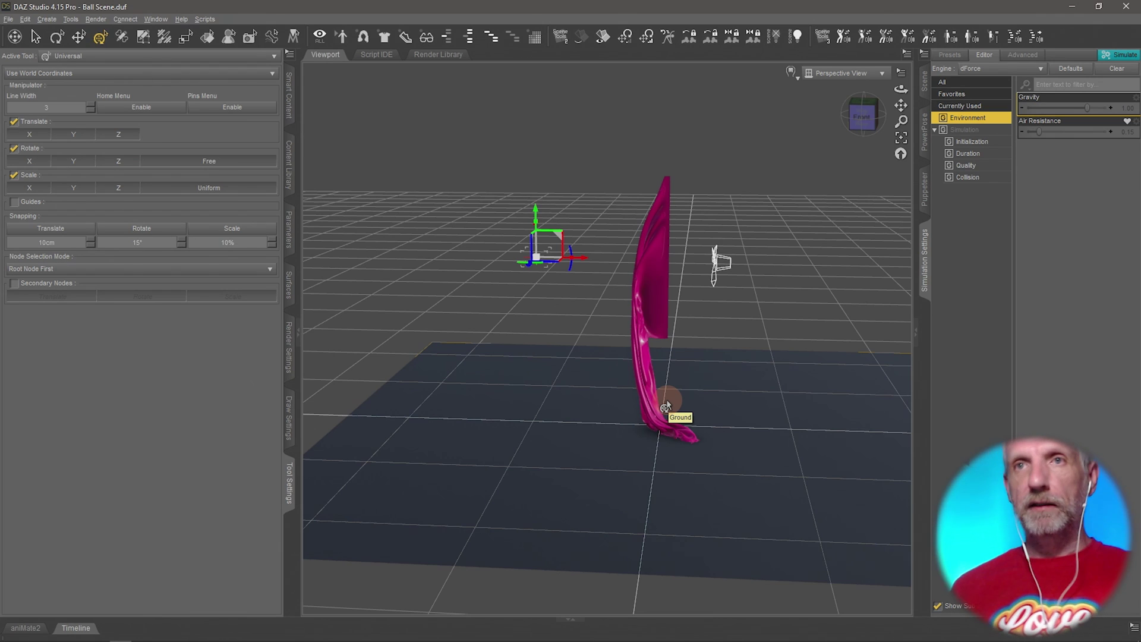
Scrub the Timeline back to the first frame so the flag is flat and upright again
left_click(76, 628)
left_click_drag(483, 507, 74, 502)
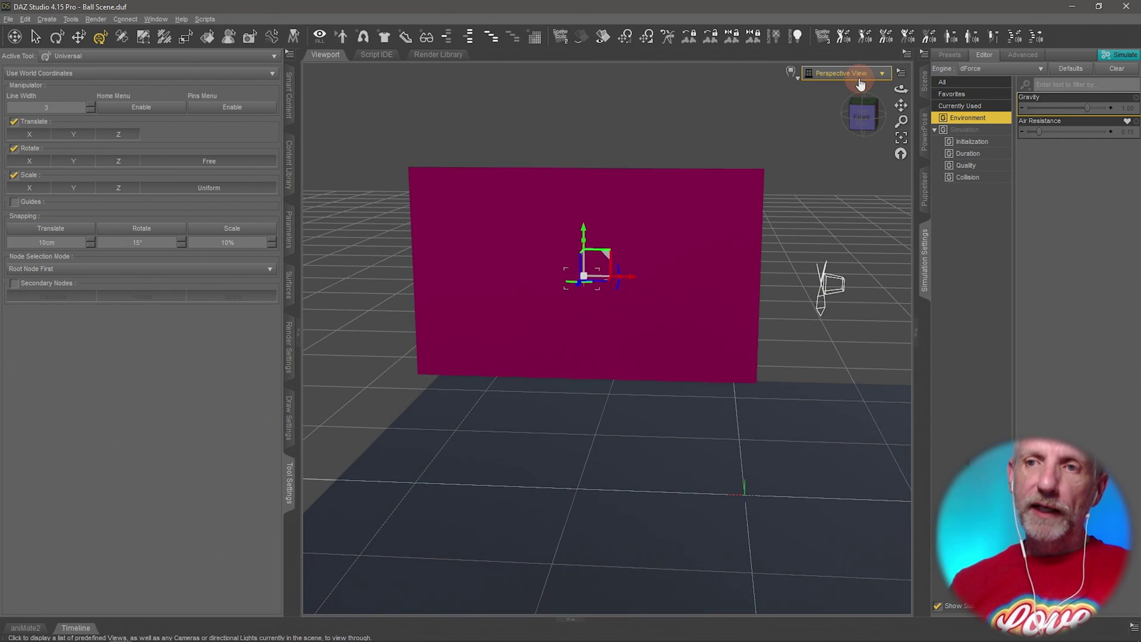
left_click(860, 84)
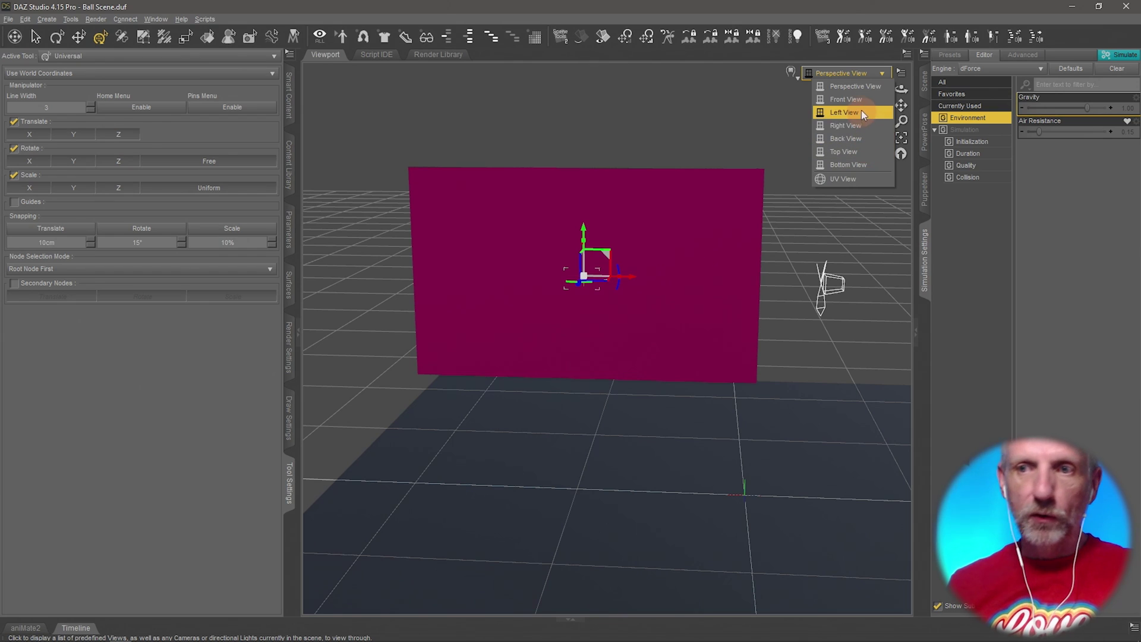
Switch to the Front view and frame the whole plane head-on
left_click(847, 100)
left_click_drag(709, 221, 708, 216)
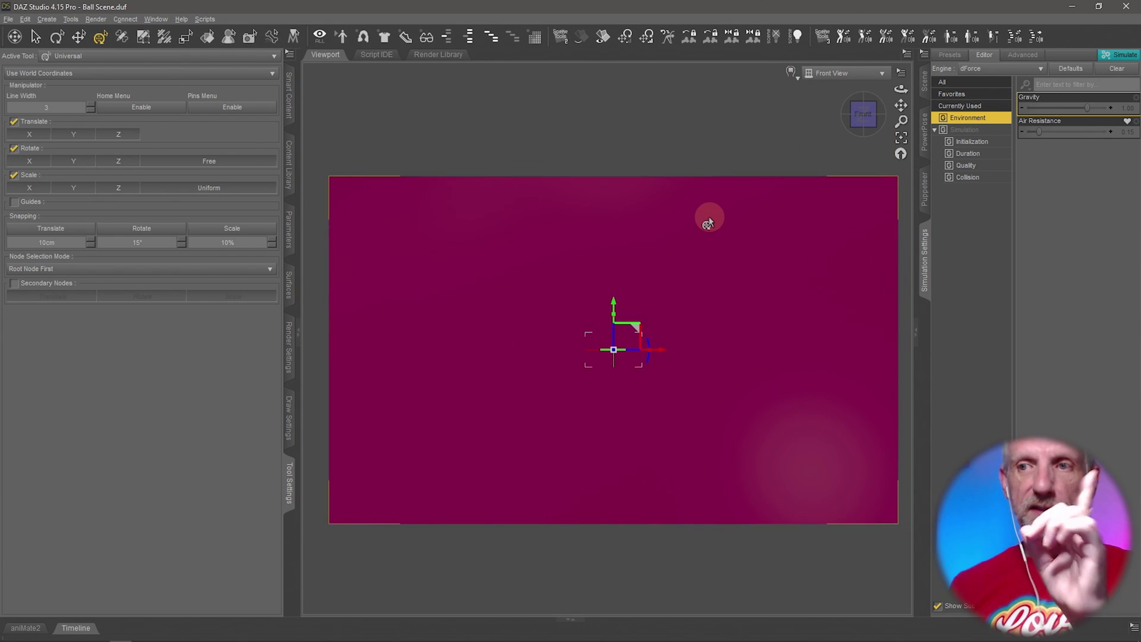
left_click(928, 85)
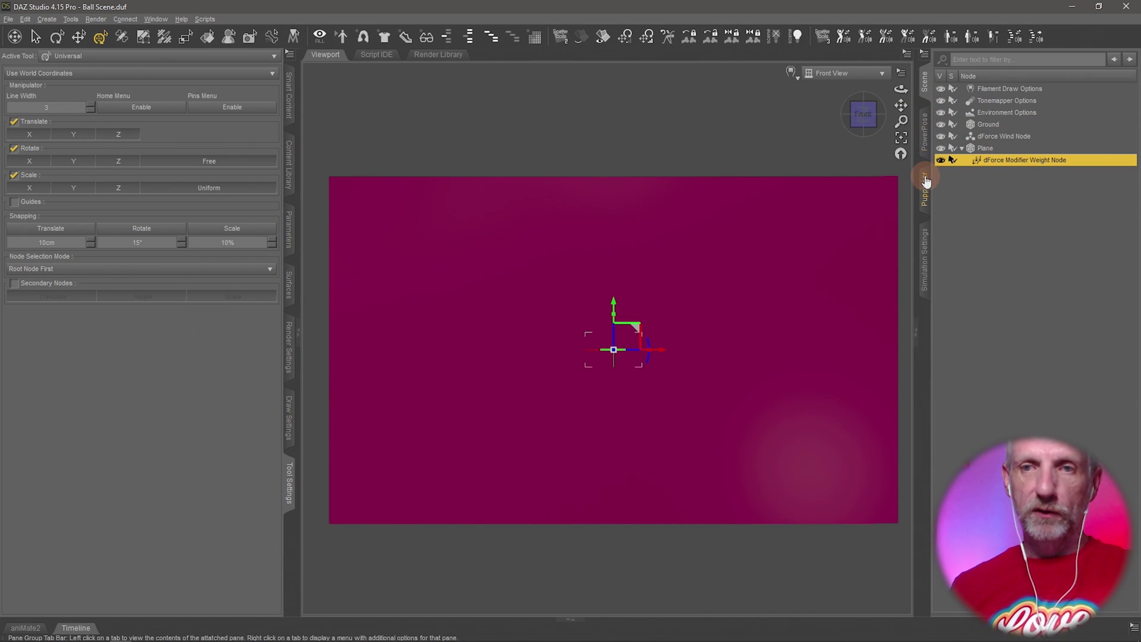
With Wire Texture Shaded display, marquee-select the plane's top face row and pick the Node Weight Map Brush
left_click(144, 40)
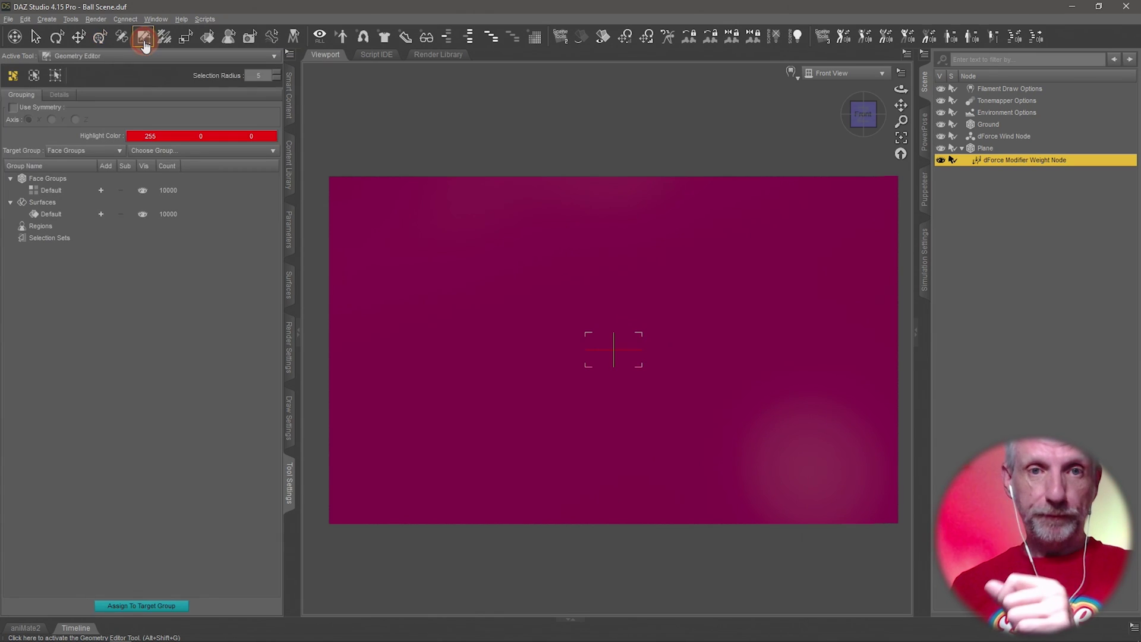
left_click(791, 72)
left_click(818, 172)
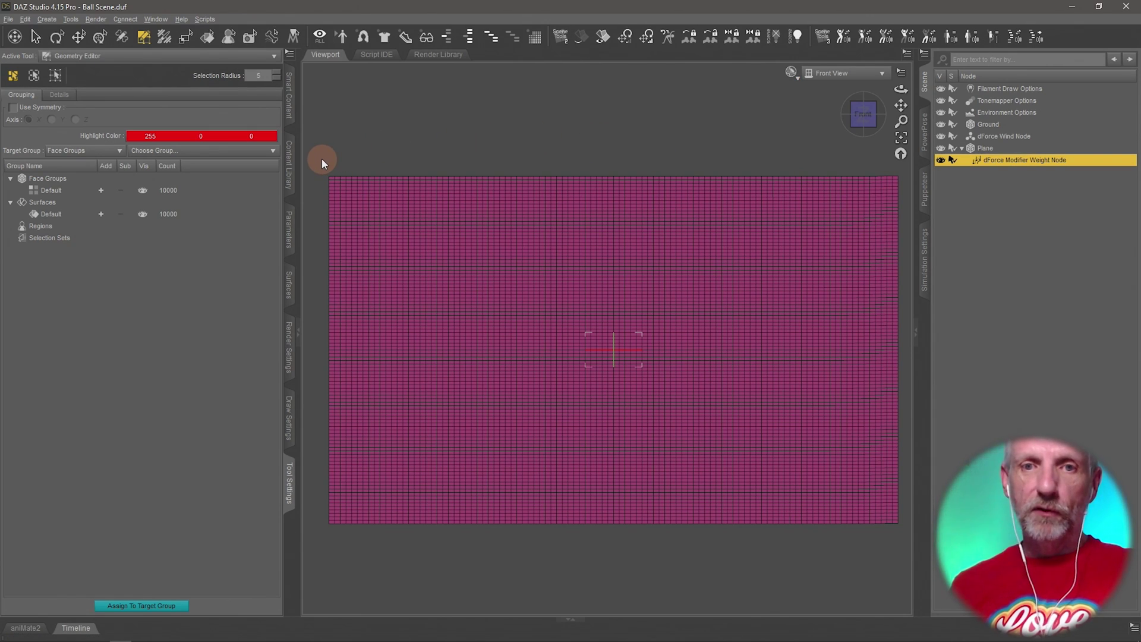
left_click_drag(322, 163, 904, 191)
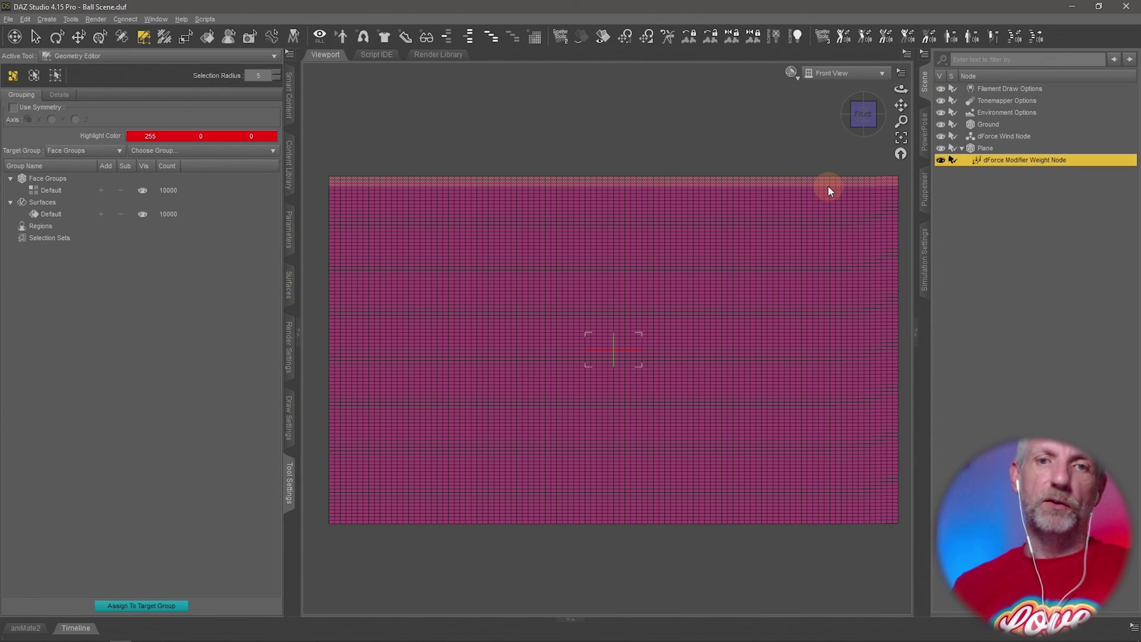
left_click(166, 42)
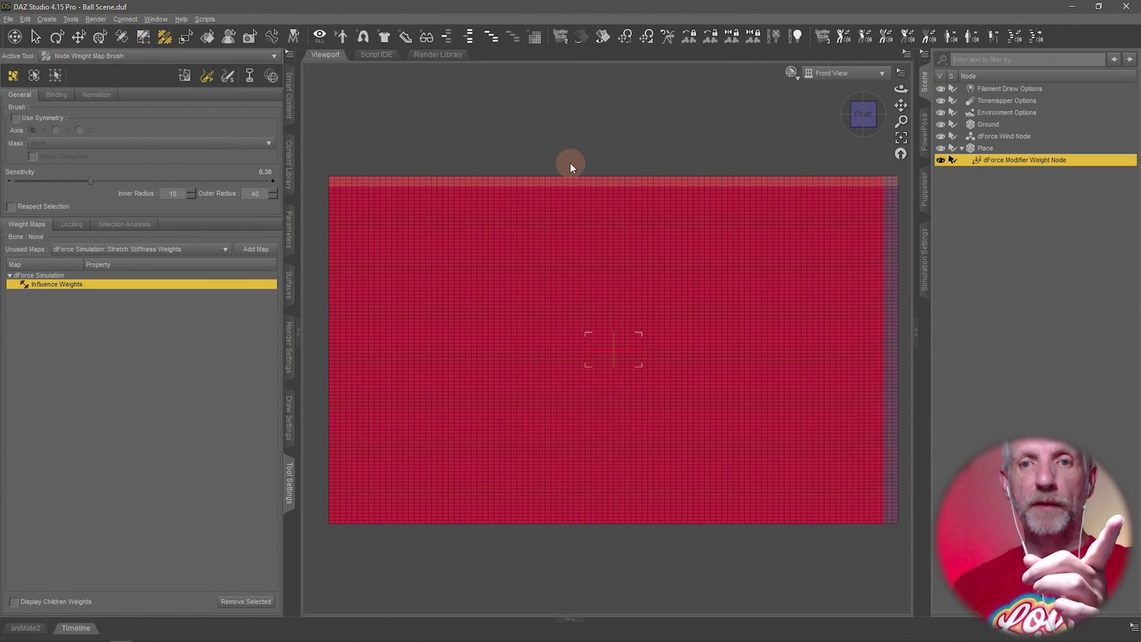
Fill the selected top row with an influence weight of 0, then return to the Universal tool
right_click(580, 179)
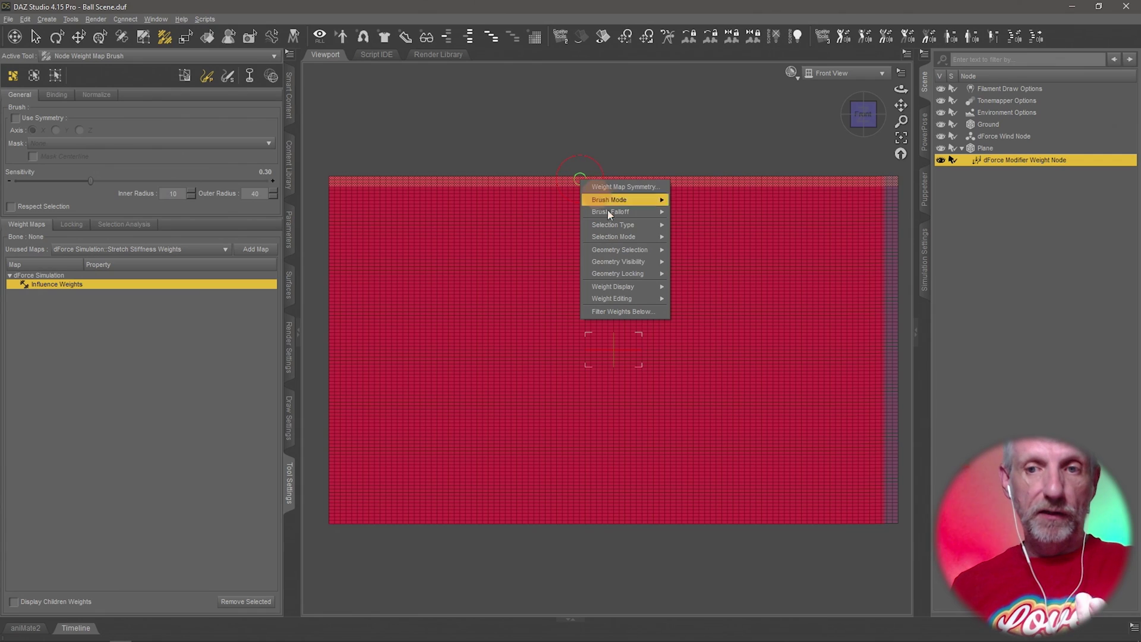
mouse_move(650, 298)
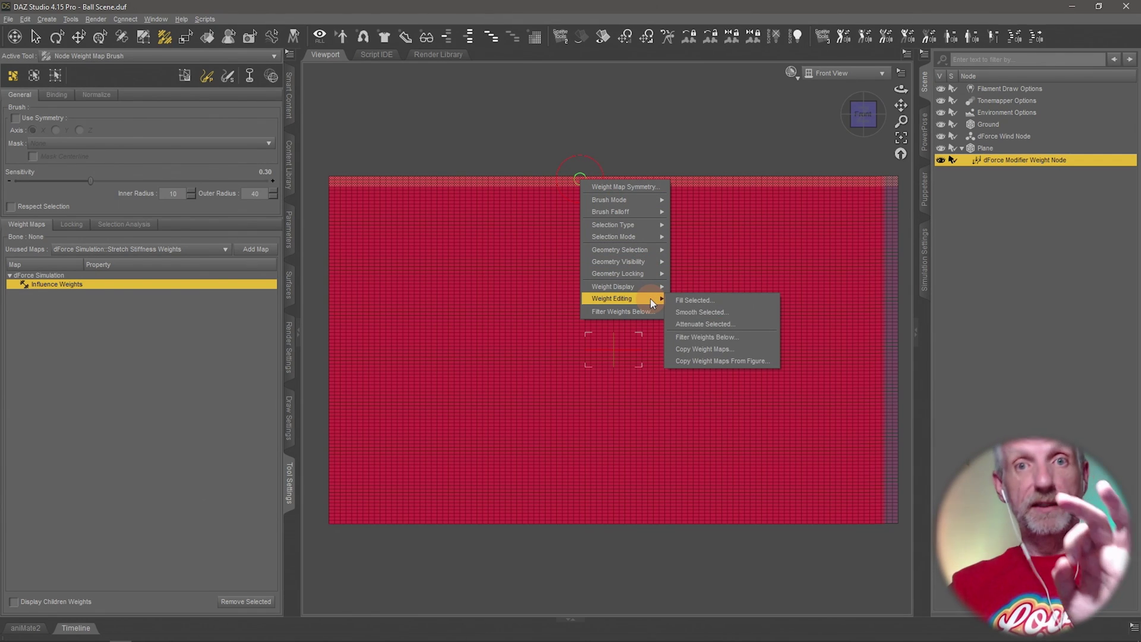
left_click(743, 300)
left_click_drag(850, 364, 670, 112)
left_click(712, 134)
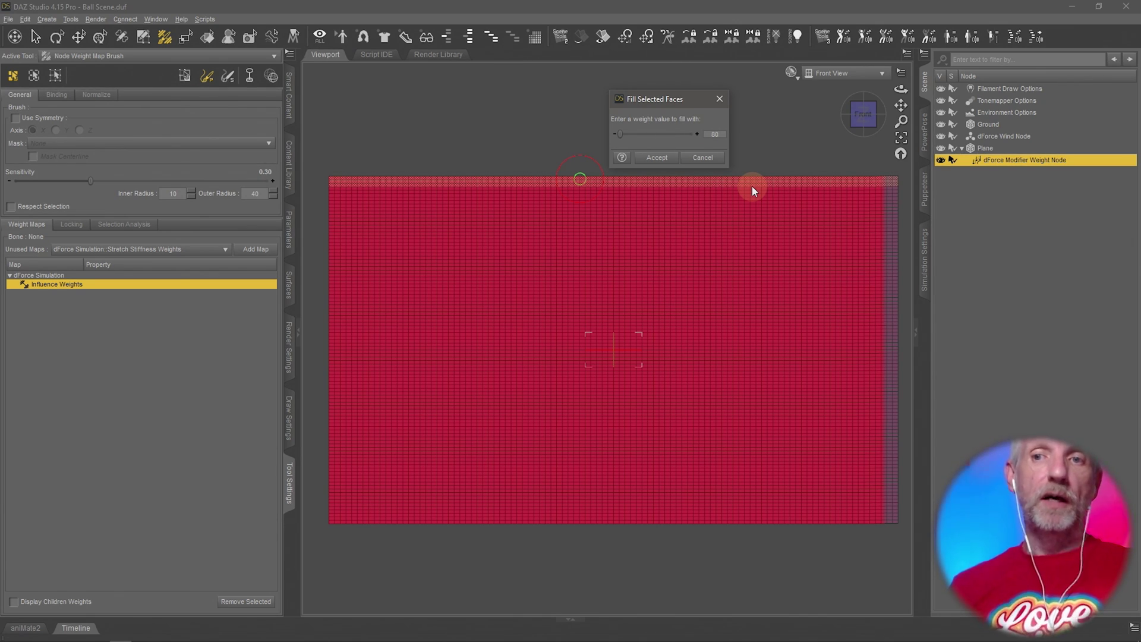
key("Return")
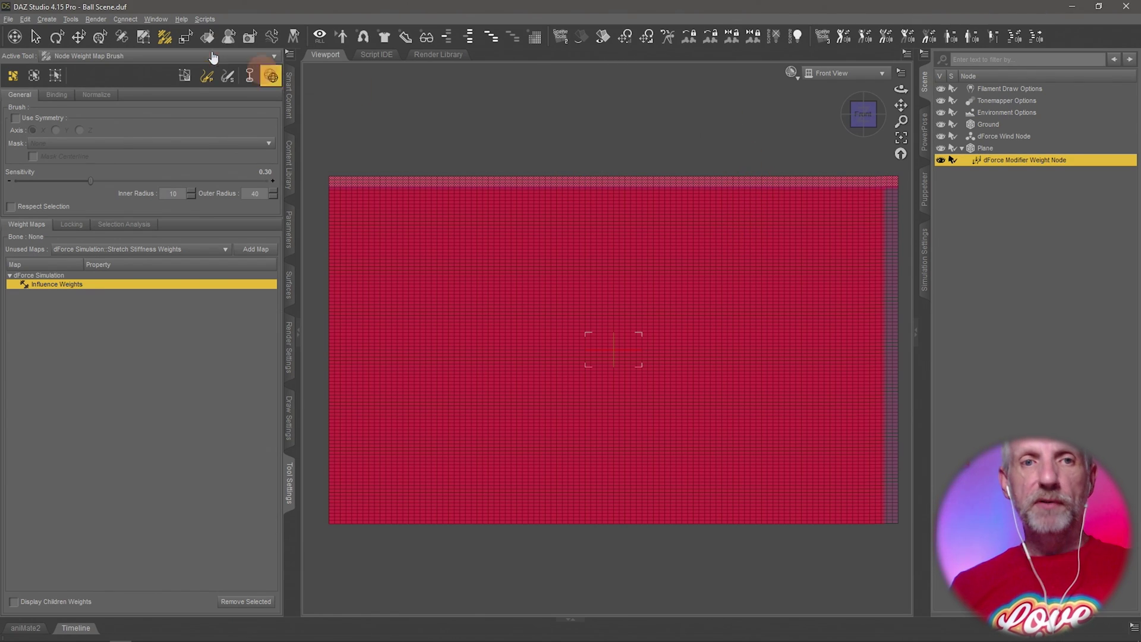
left_click(102, 43)
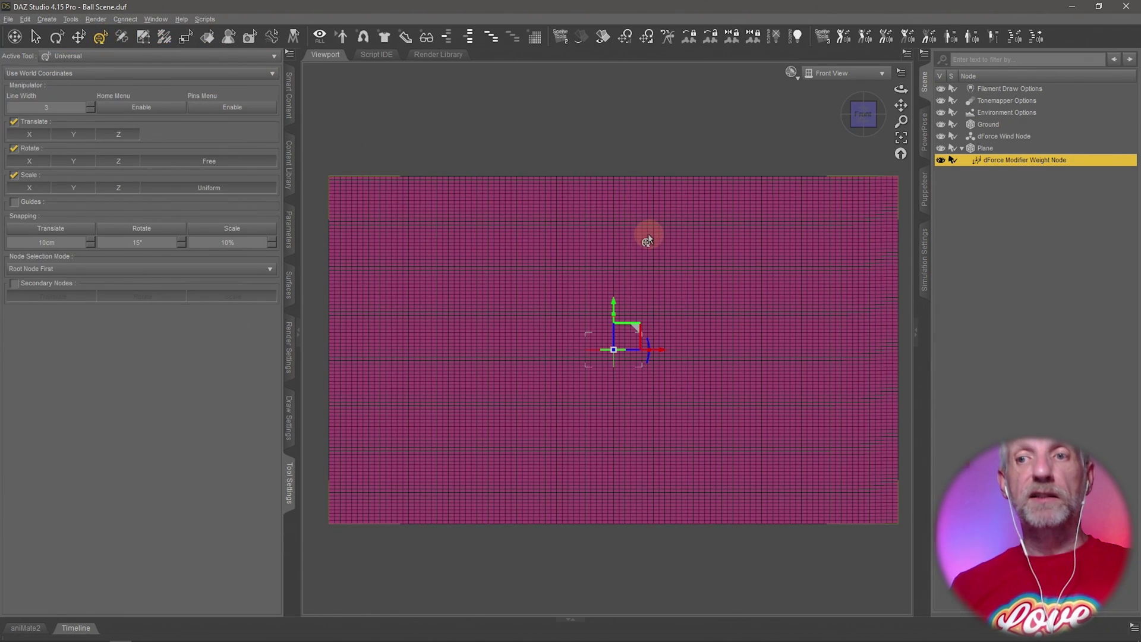
Set a smooth-shaded DrawStyle without wires and switch to the Perspective view
left_click(797, 73)
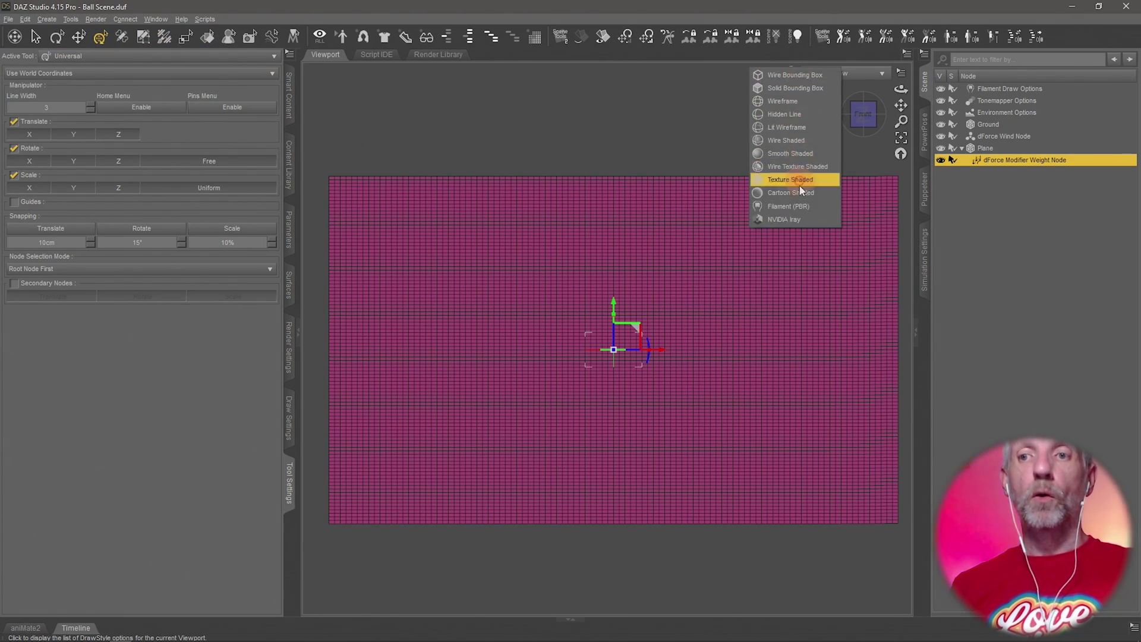
left_click(801, 217)
left_click(850, 73)
left_click(844, 84)
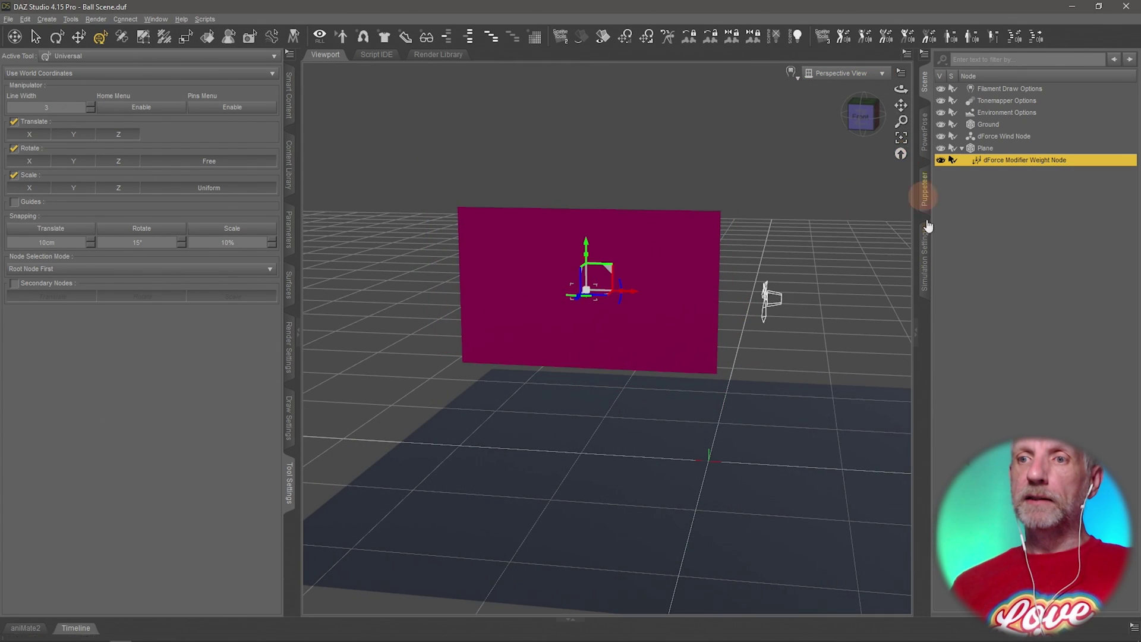
Re-run the dForce simulation and play back the waving flag on the Timeline
left_click(926, 261)
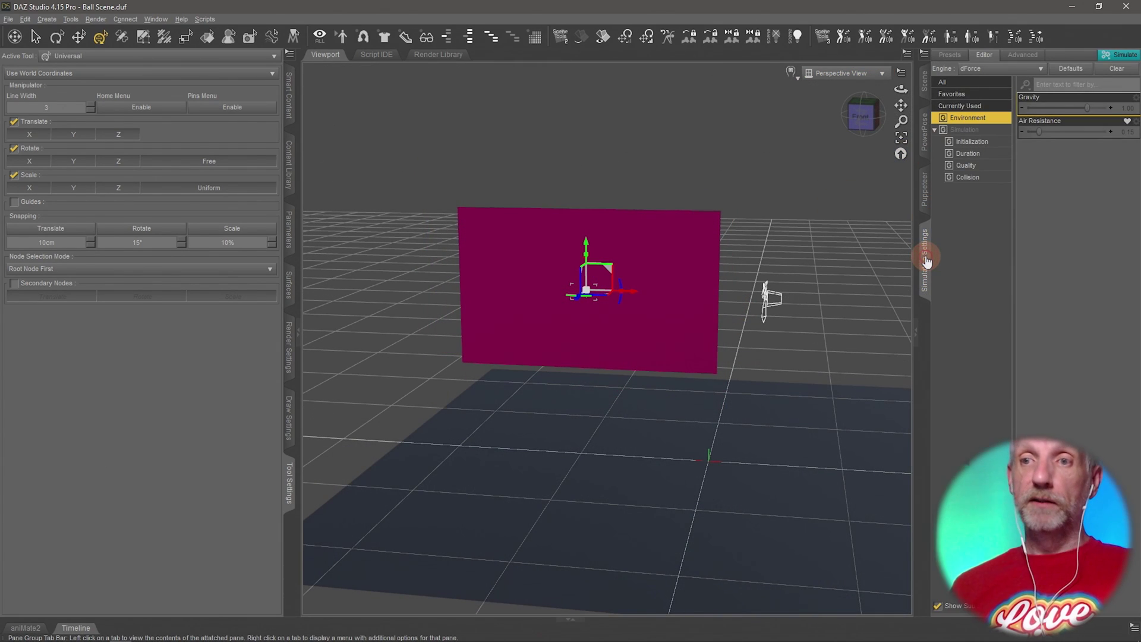
left_click(1127, 59)
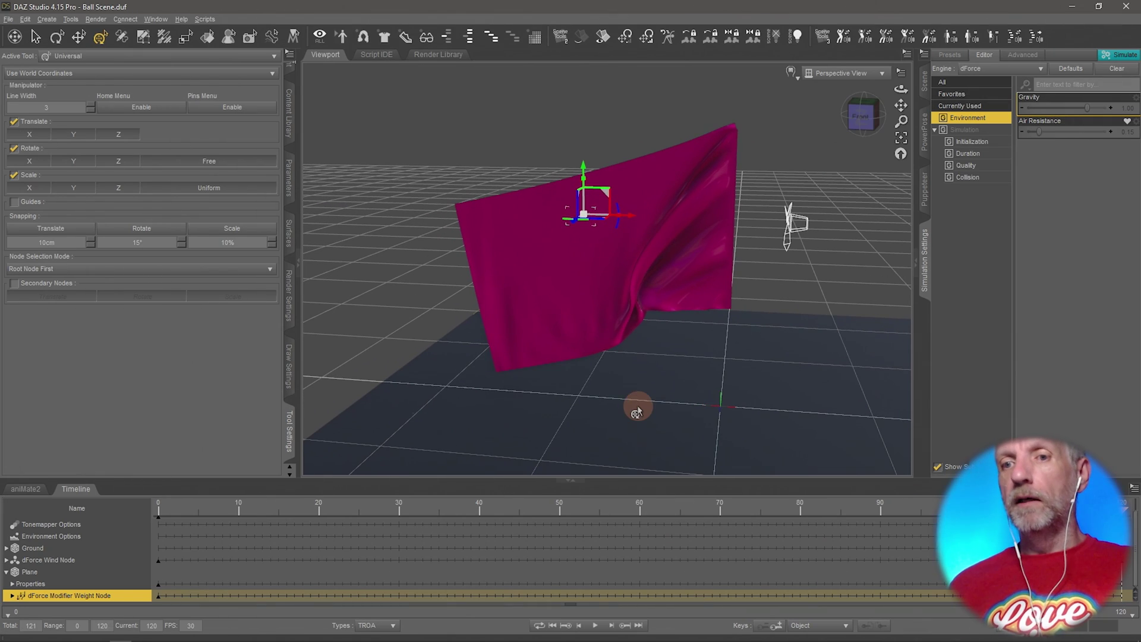
left_click(597, 626)
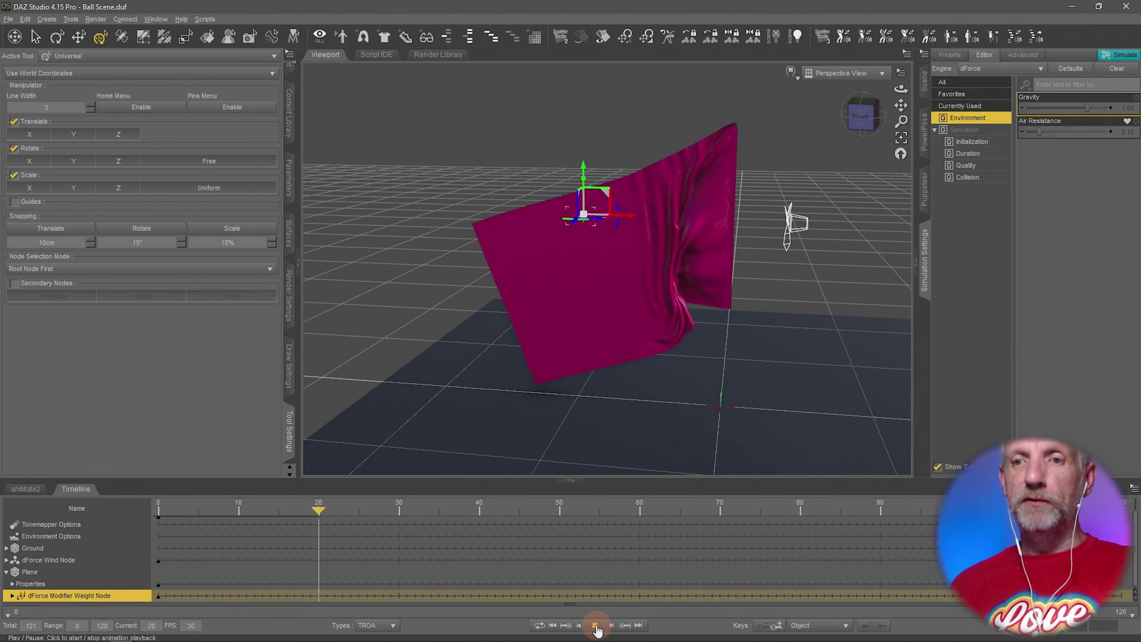